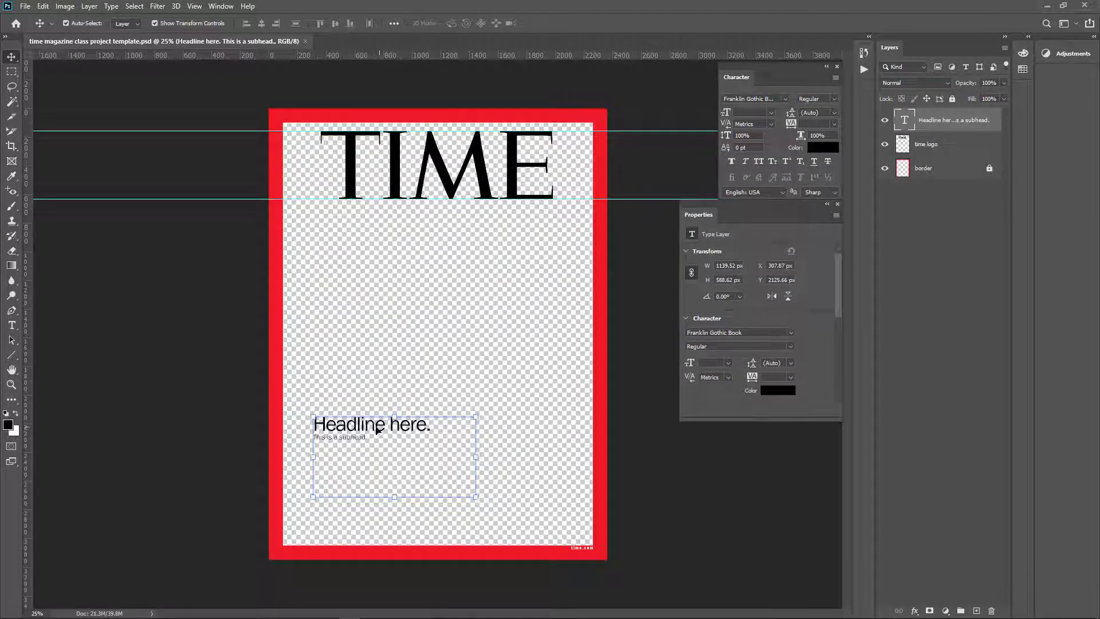
Step: Inspect the headline text's character settings, moving the Character panel closer to the canvas
click(382, 424)
double_click(383, 425)
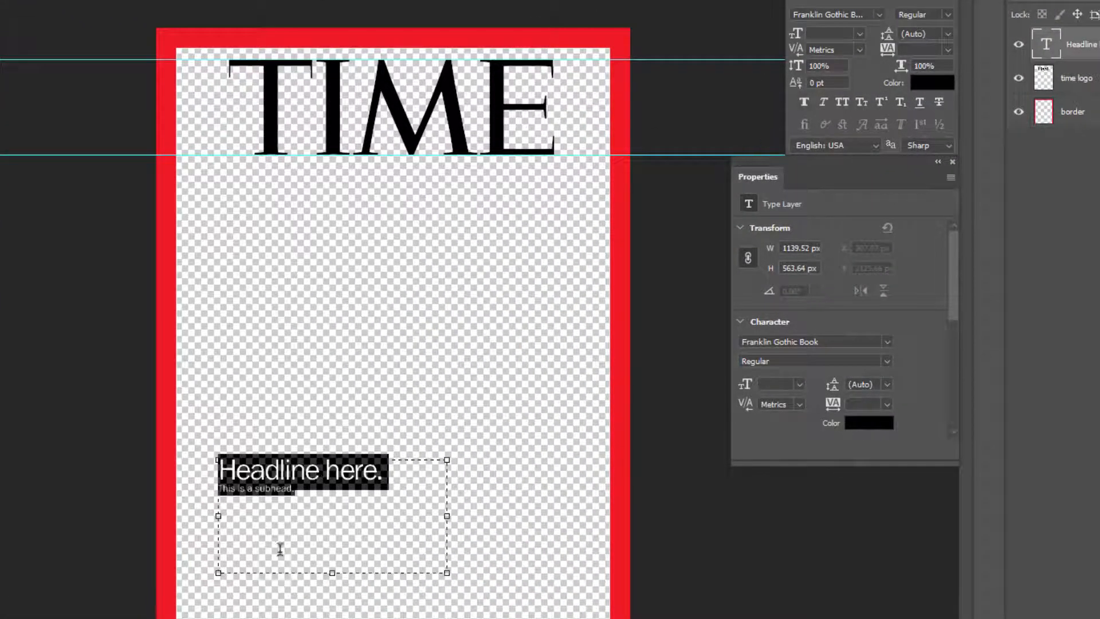
click(320, 466)
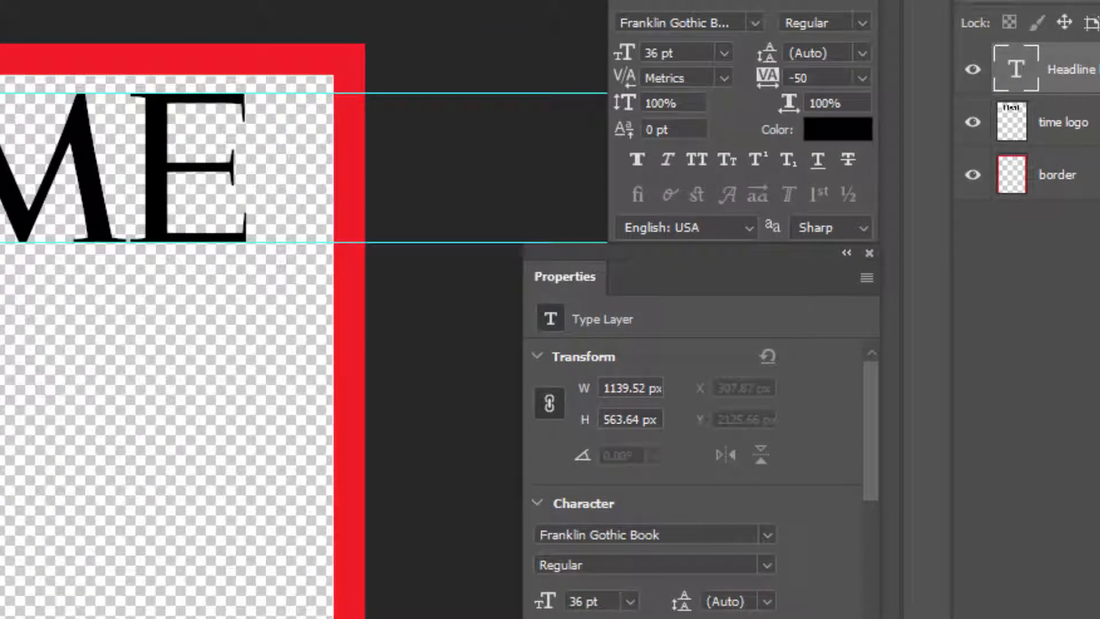
drag(739, 0, 526, 5)
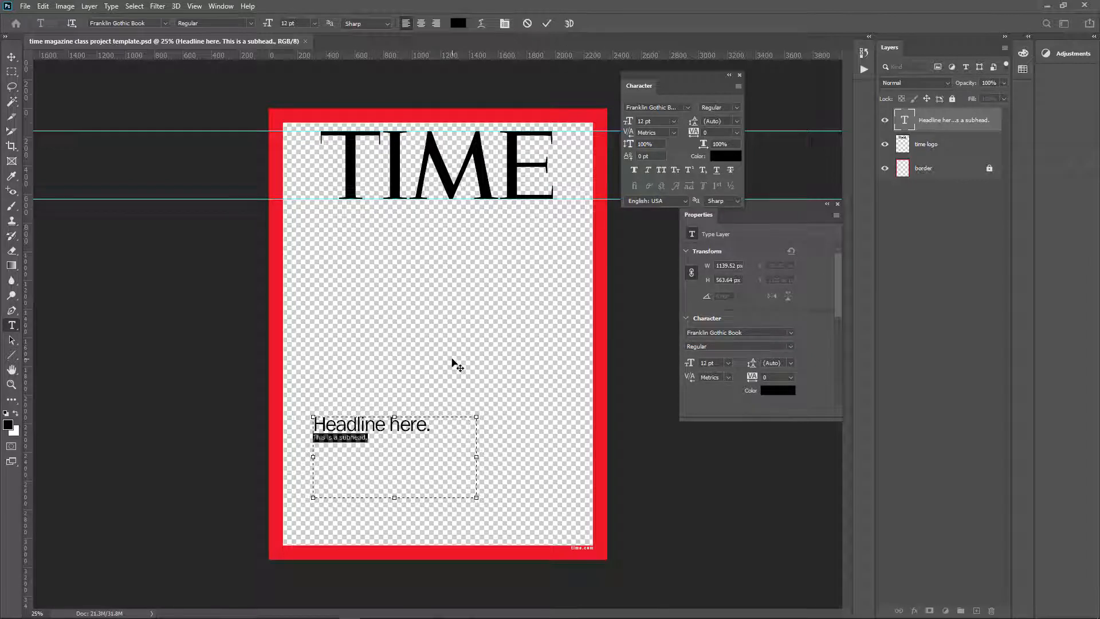
click(633, 370)
key(v)
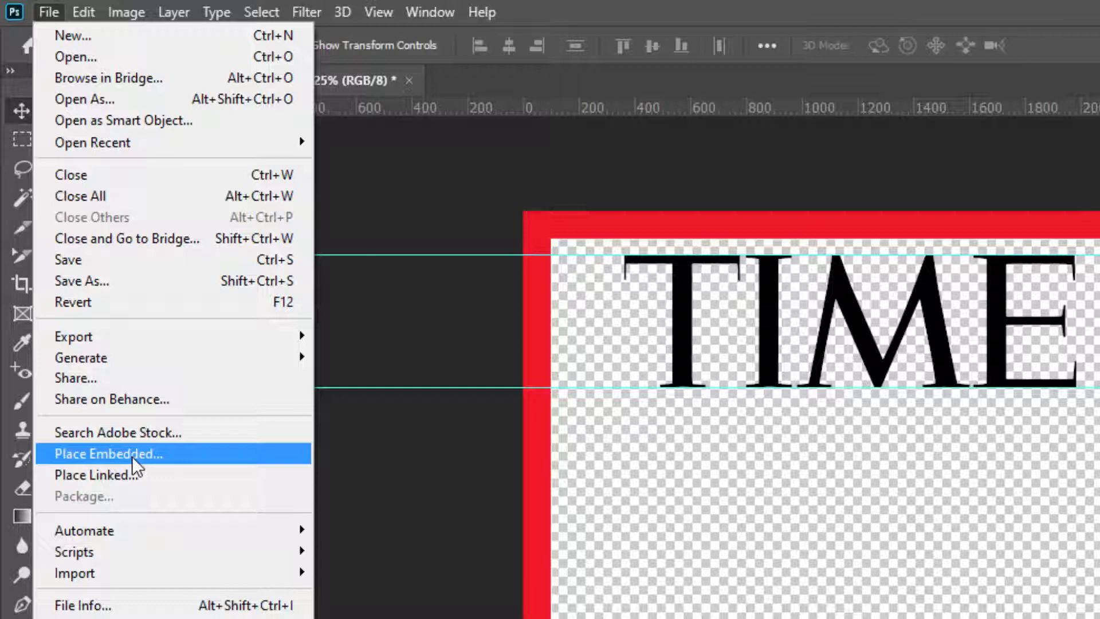
Step: Place the Michelle_Obama_at_the_DNC_July_2016 image as an embedded object into the cover
click(132, 456)
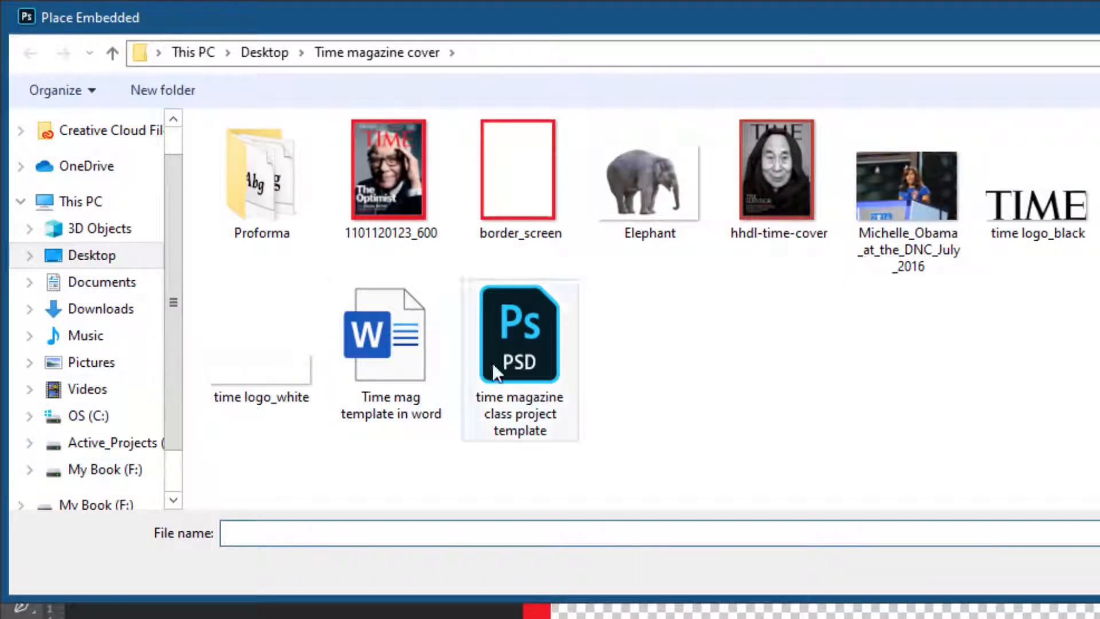
click(902, 201)
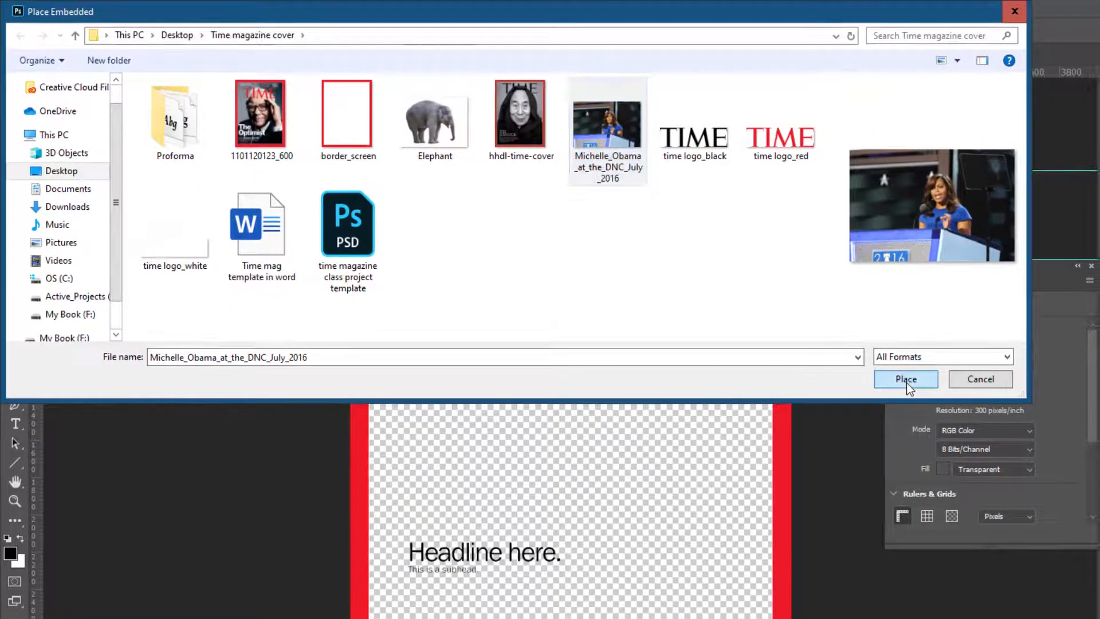
click(906, 381)
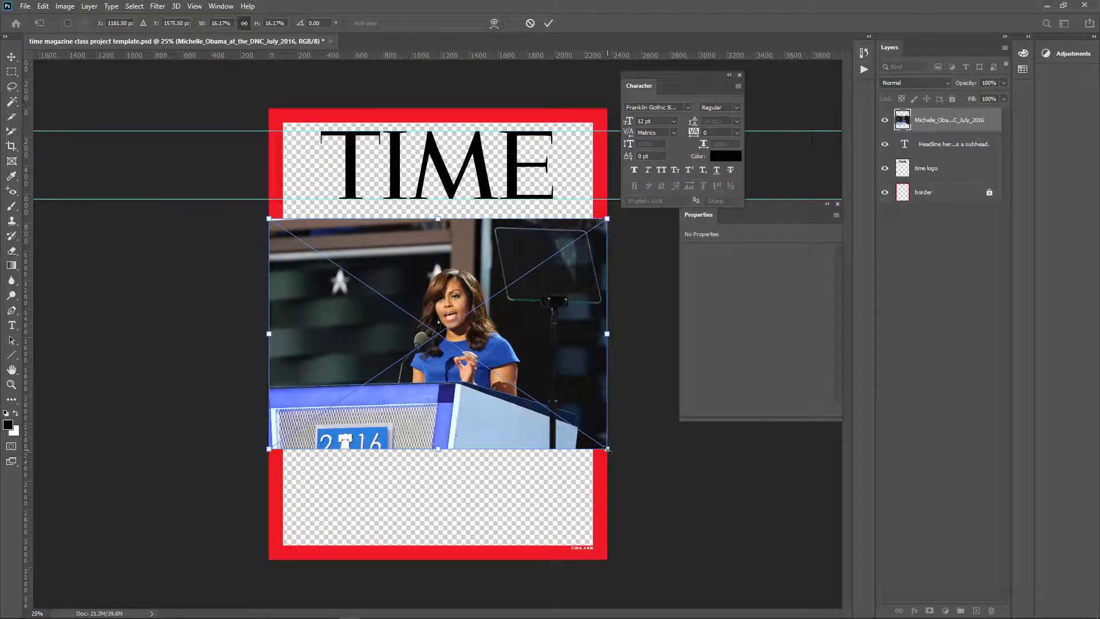
Step: Scale the placed photo up to about 35.6% so it fills the cover, shift it slightly right, and commit
drag(608, 450, 746, 543)
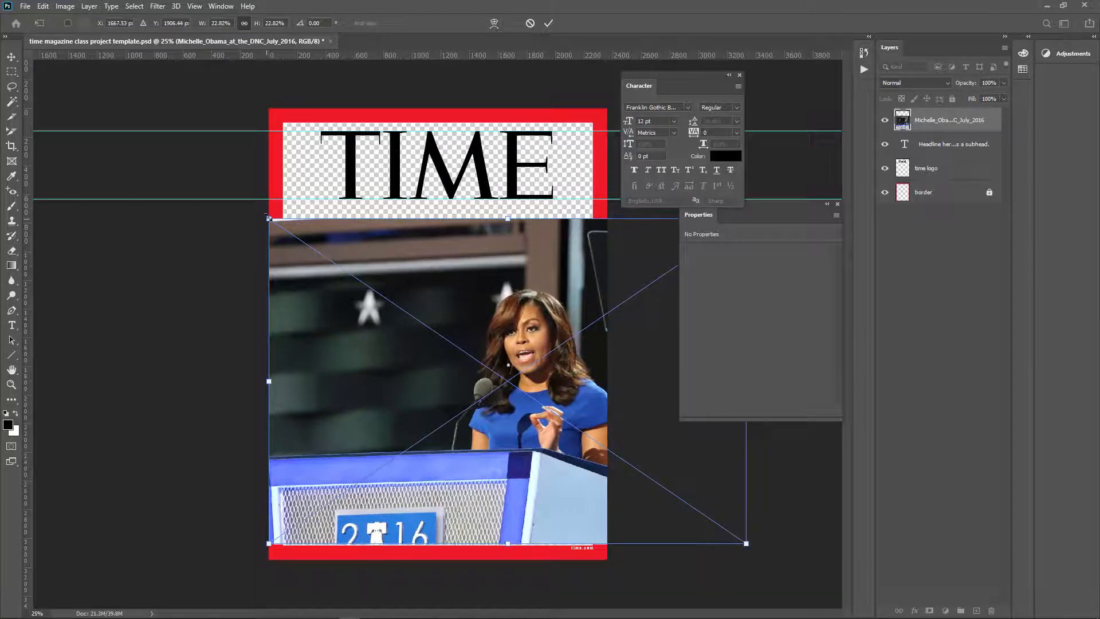
drag(269, 219, 34, 0)
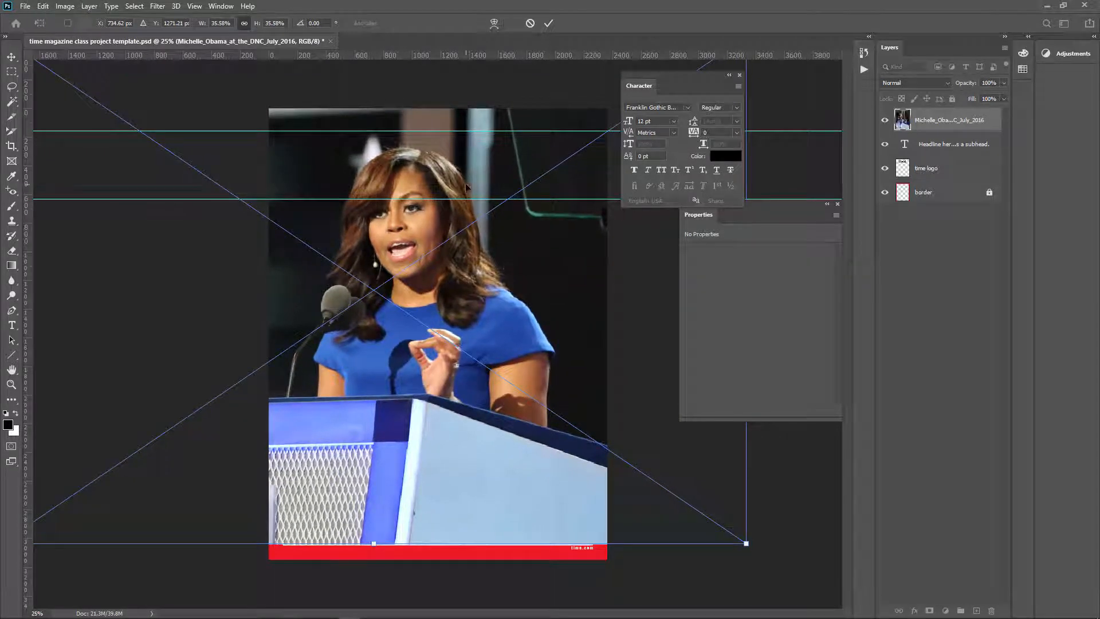
key(ctrl+minus)
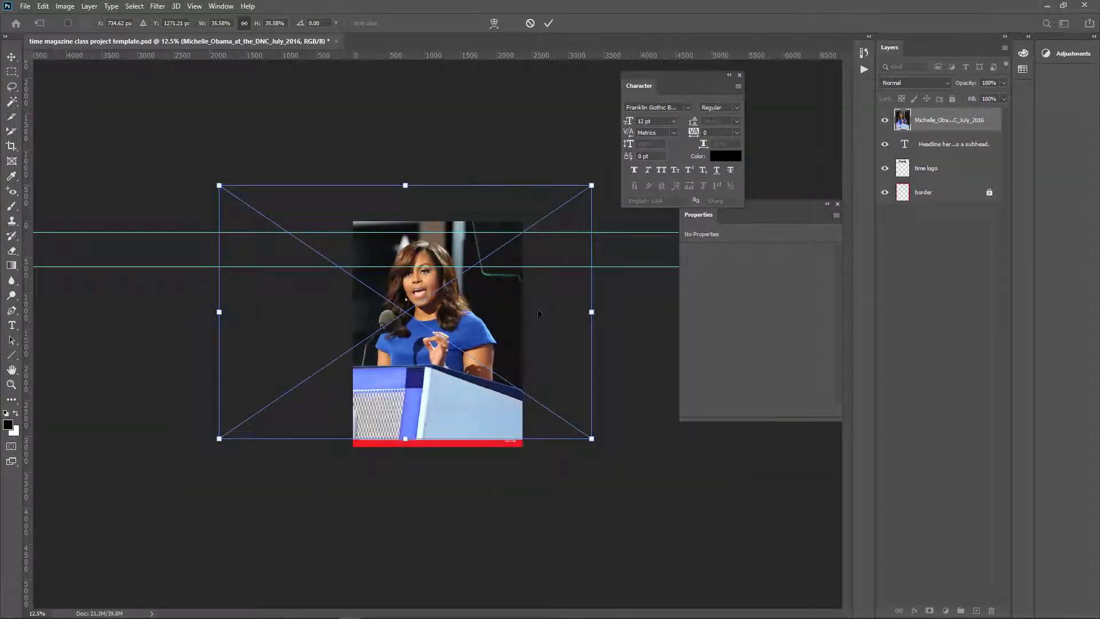
drag(463, 338, 493, 340)
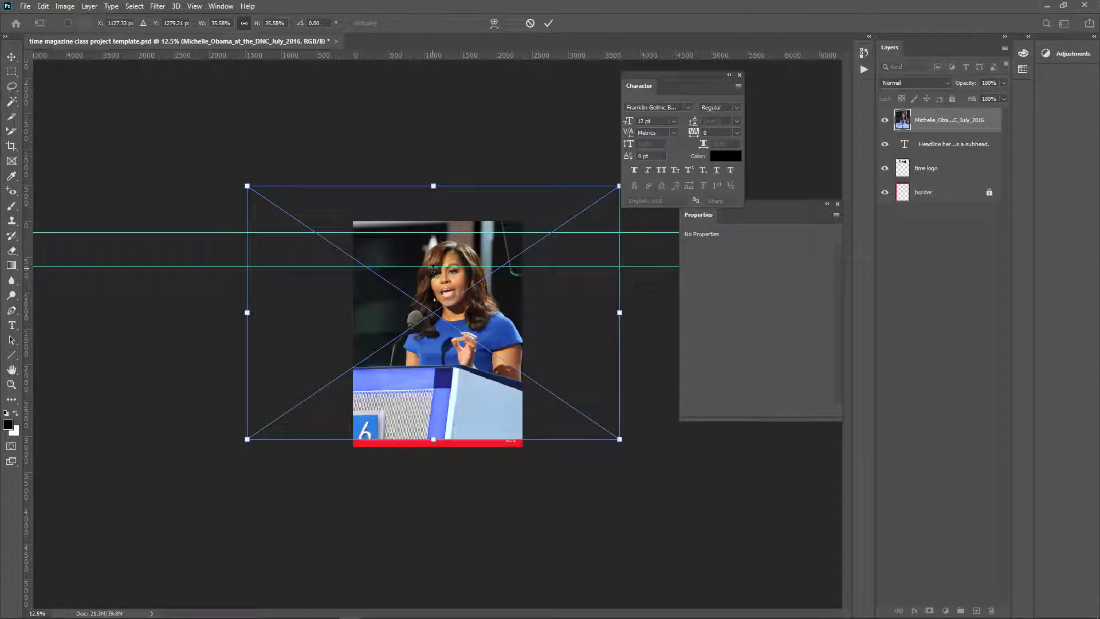
key(Return)
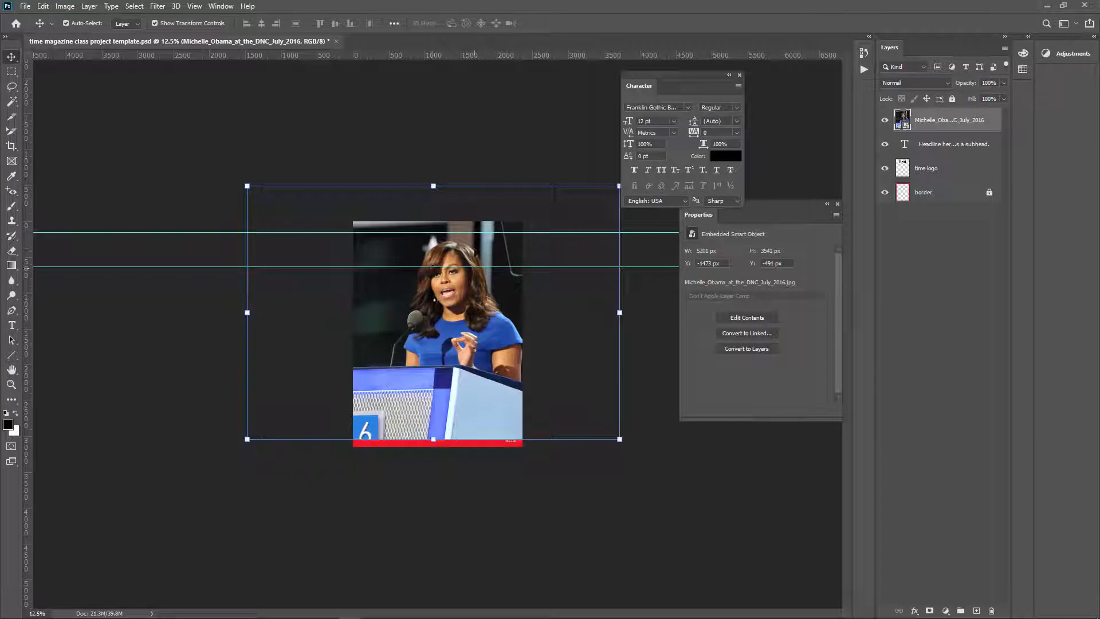
Step: Nudge the photo slightly down and move its layer to the bottom of the stack beneath the border
key(ctrl+plus)
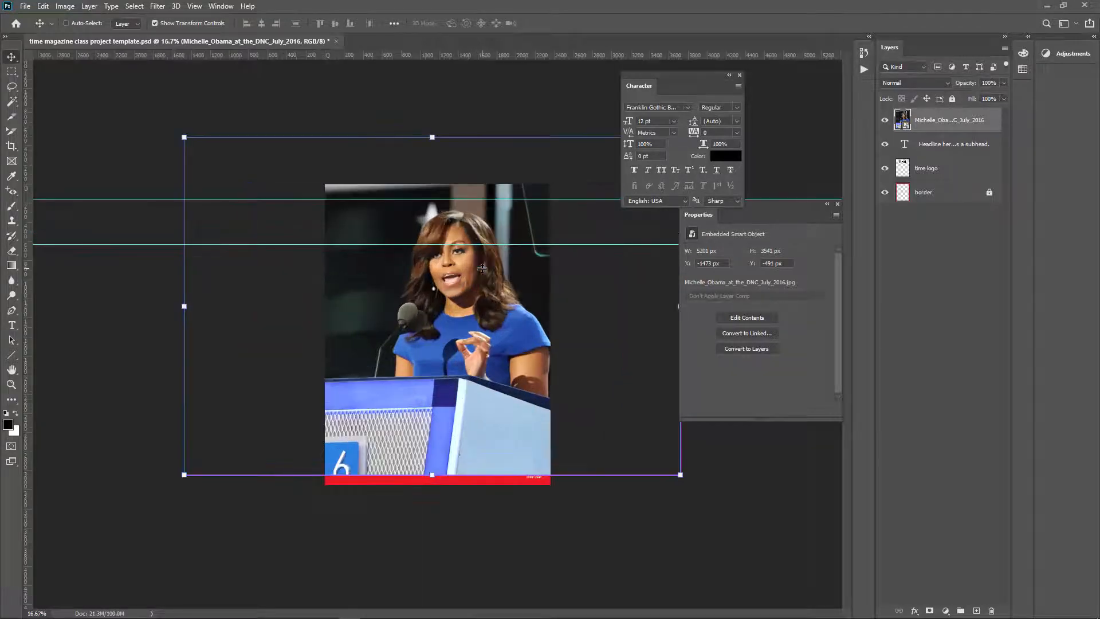
key(ctrl+plus)
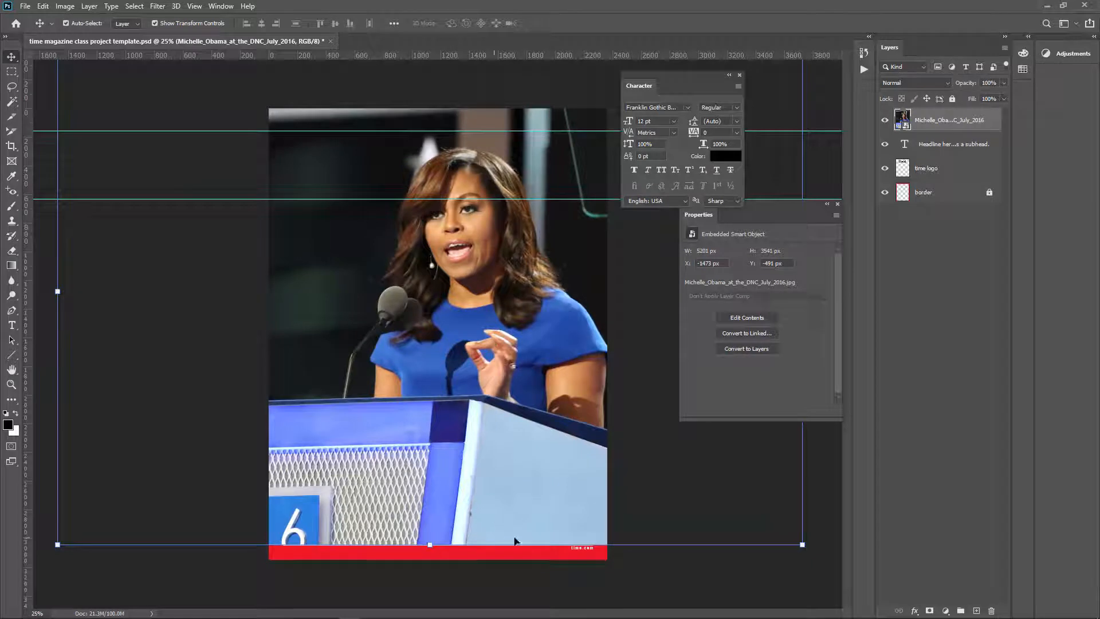
drag(544, 489, 545, 496)
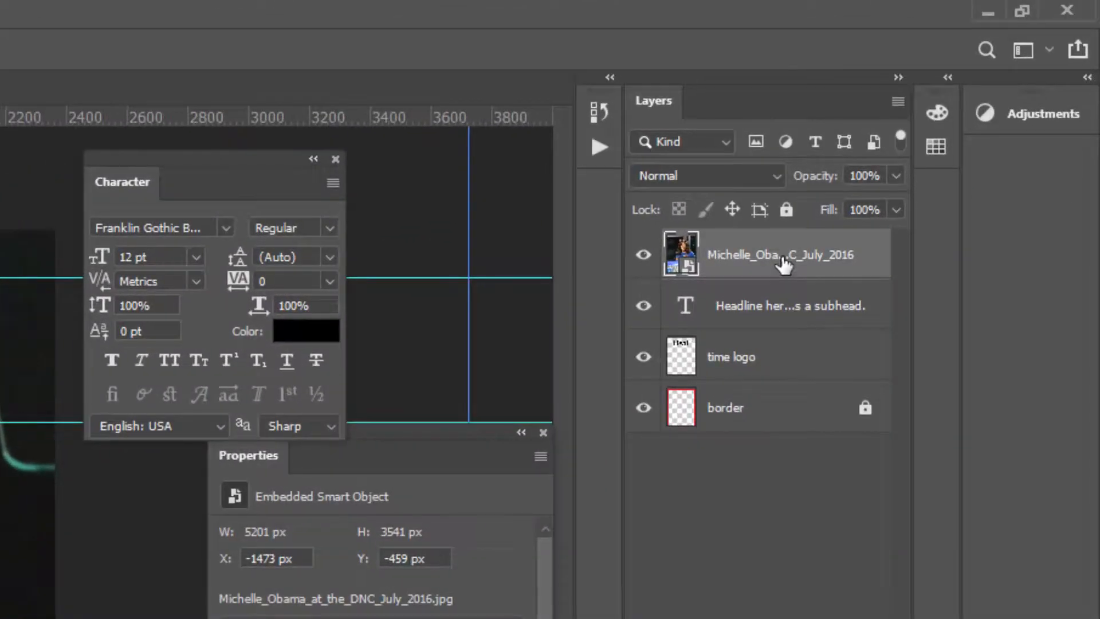
drag(784, 265, 781, 431)
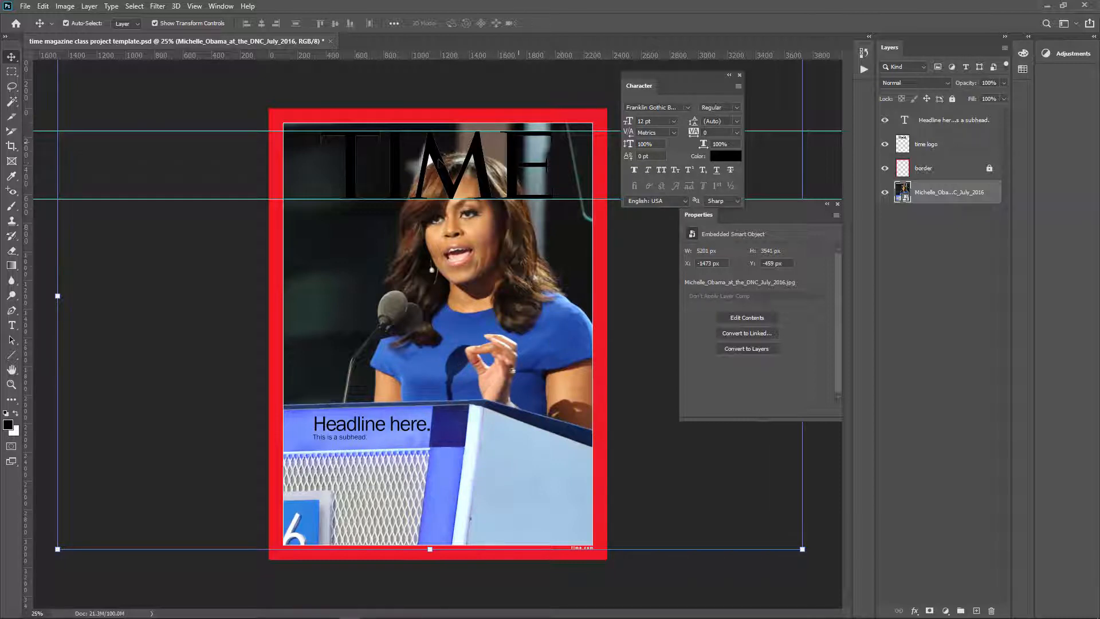
Step: Select the time logo layer and float the Layers panel as a compact window beside the cover
click(944, 148)
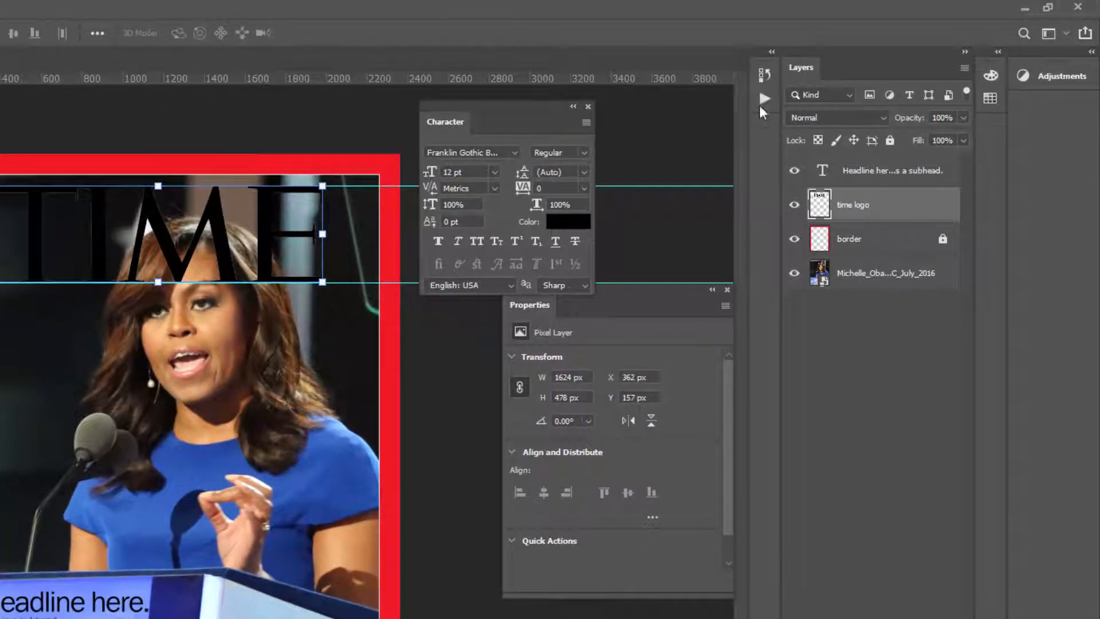
drag(804, 69, 508, 24)
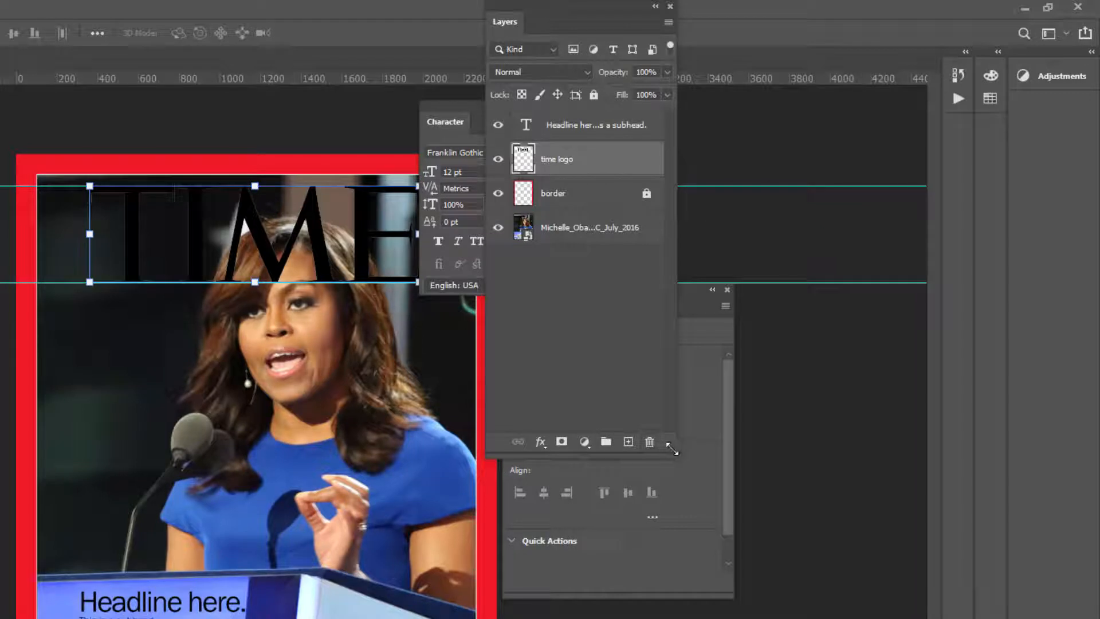
drag(672, 449, 672, 319)
drag(570, 7, 196, 50)
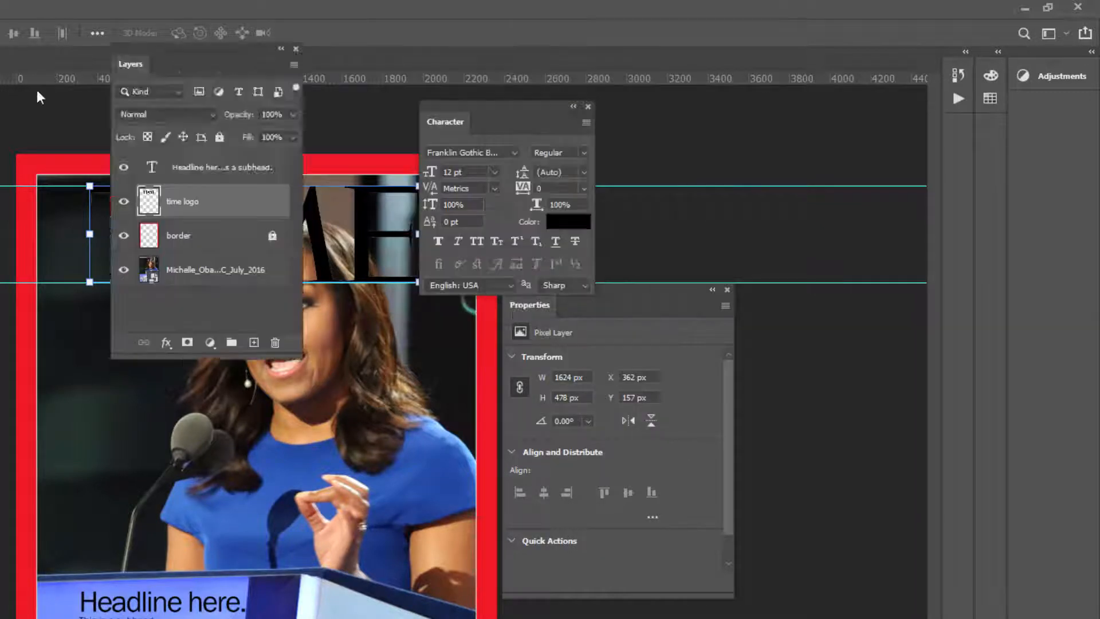
drag(37, 92, 0, 106)
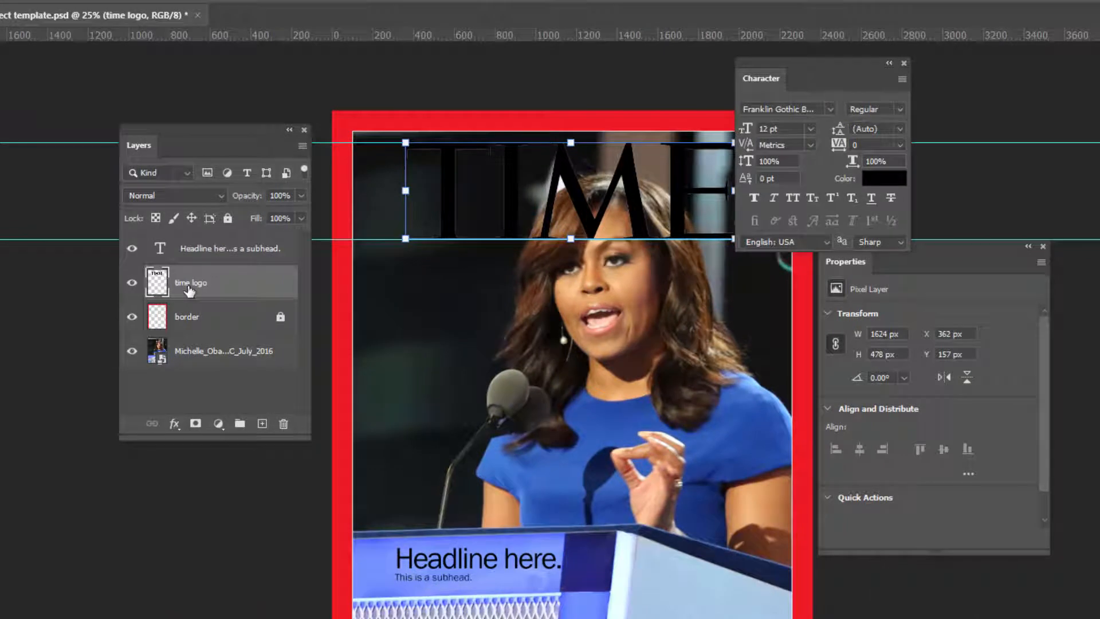
Step: Add a white Color Overlay layer effect at 100% opacity to the time logo
click(175, 424)
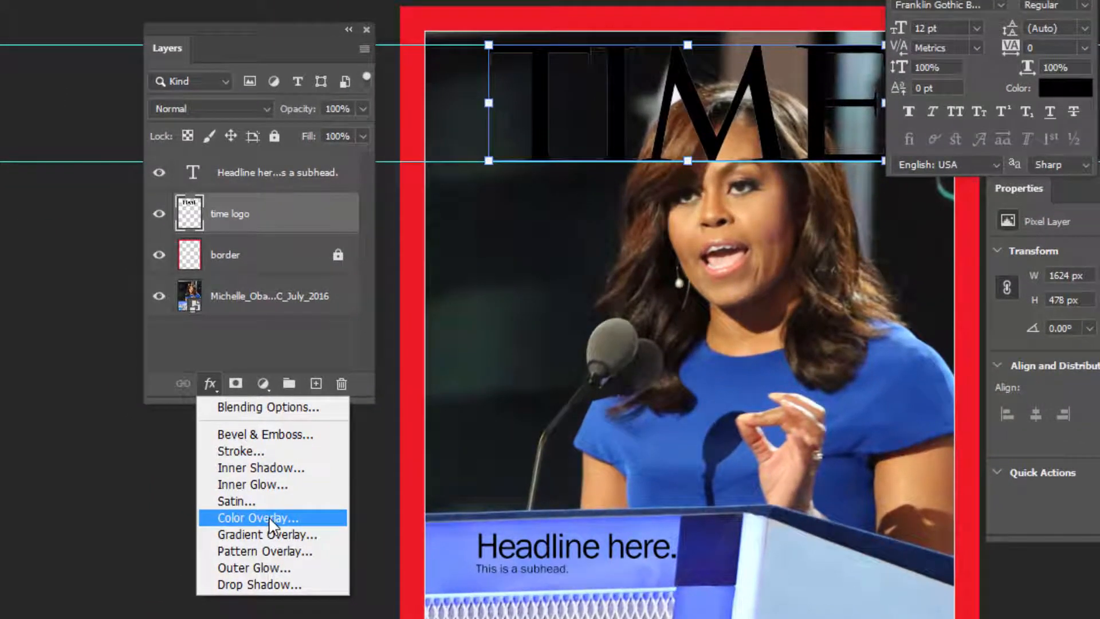
click(269, 518)
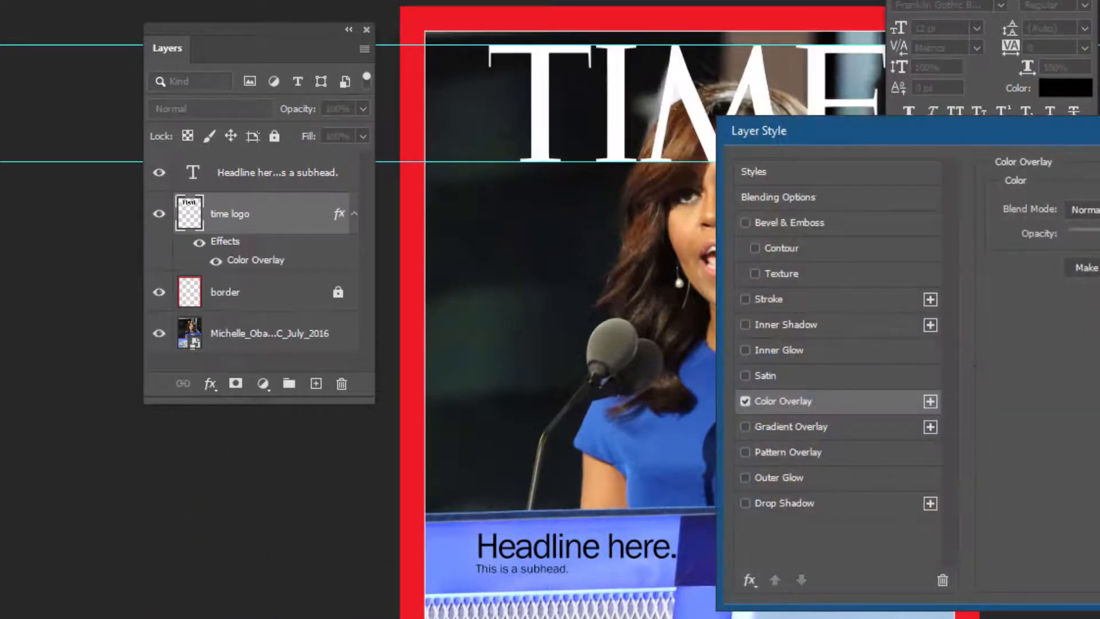
drag(1097, 135, 389, 254)
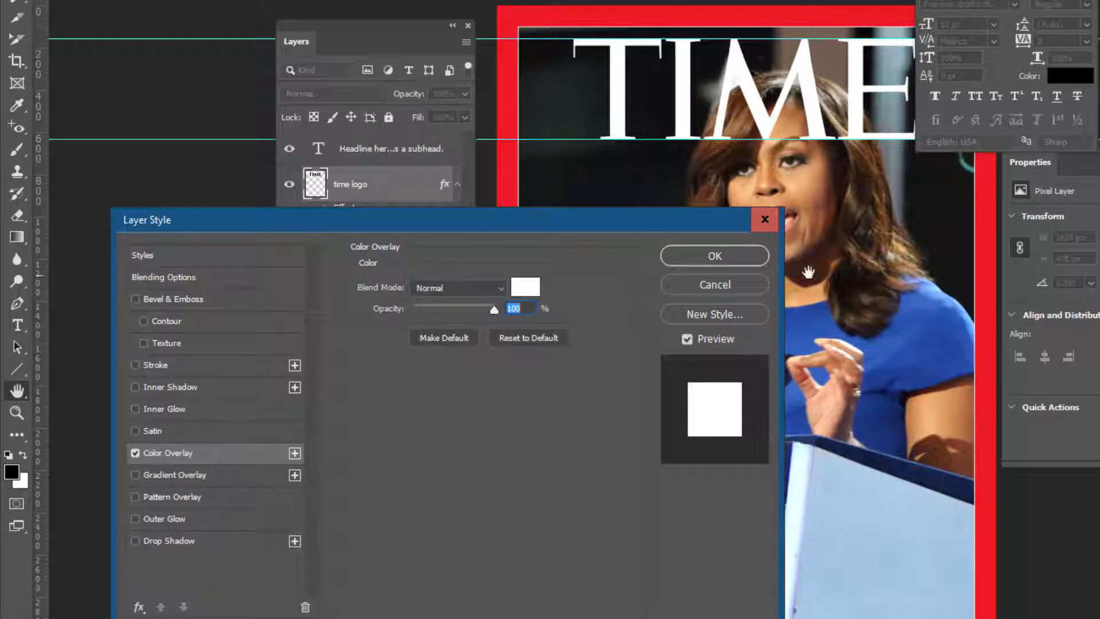
click(714, 256)
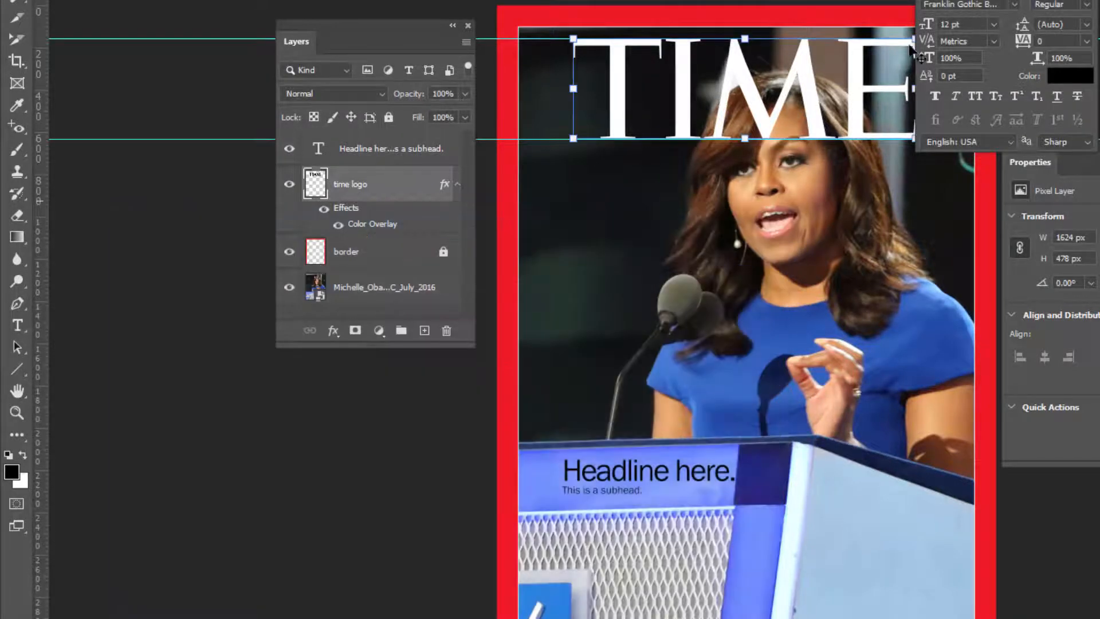
Step: Move the Character panel out of the way, deselect the logo, and hide the guides
drag(963, 0, 1099, 3)
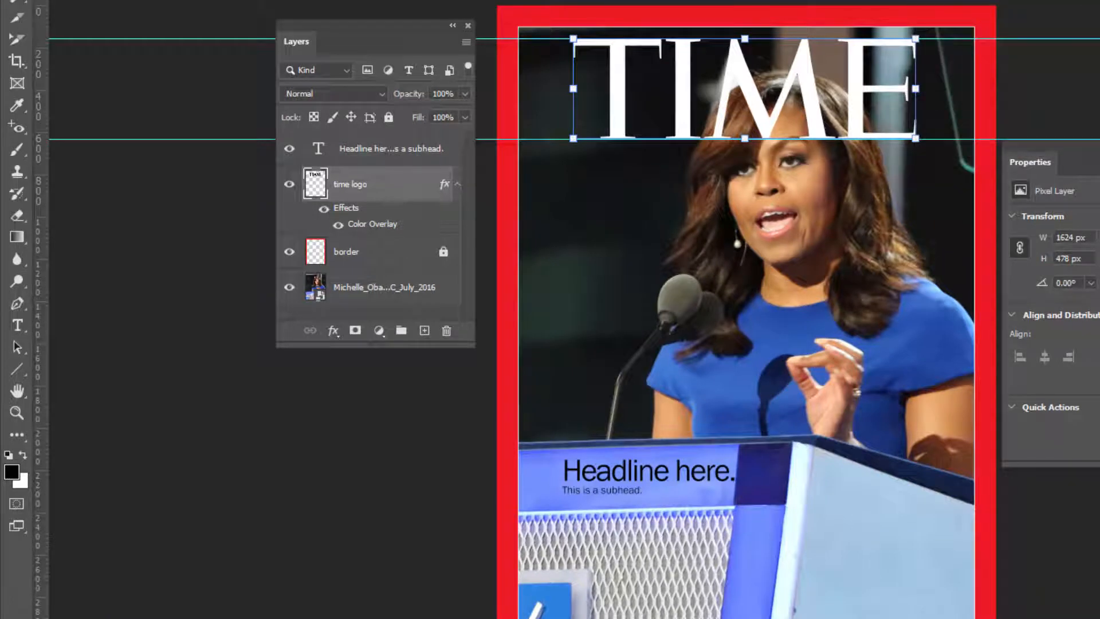
click(1099, 263)
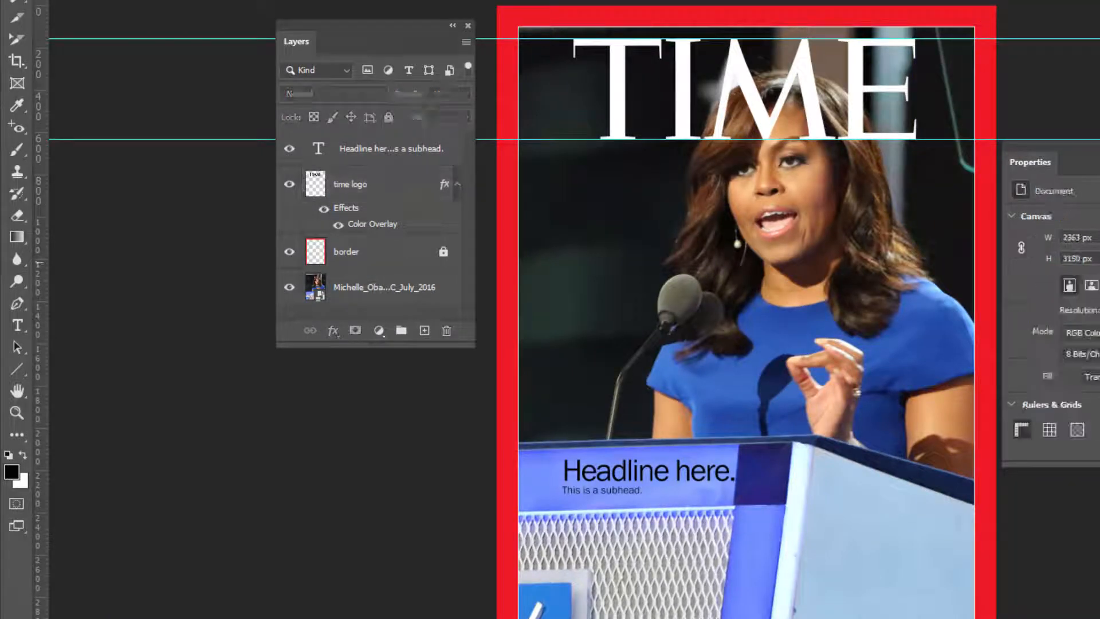
key(ctrl+apostrophe)
key(ctrl+apostrophe)
key(ctrl+semicolon)
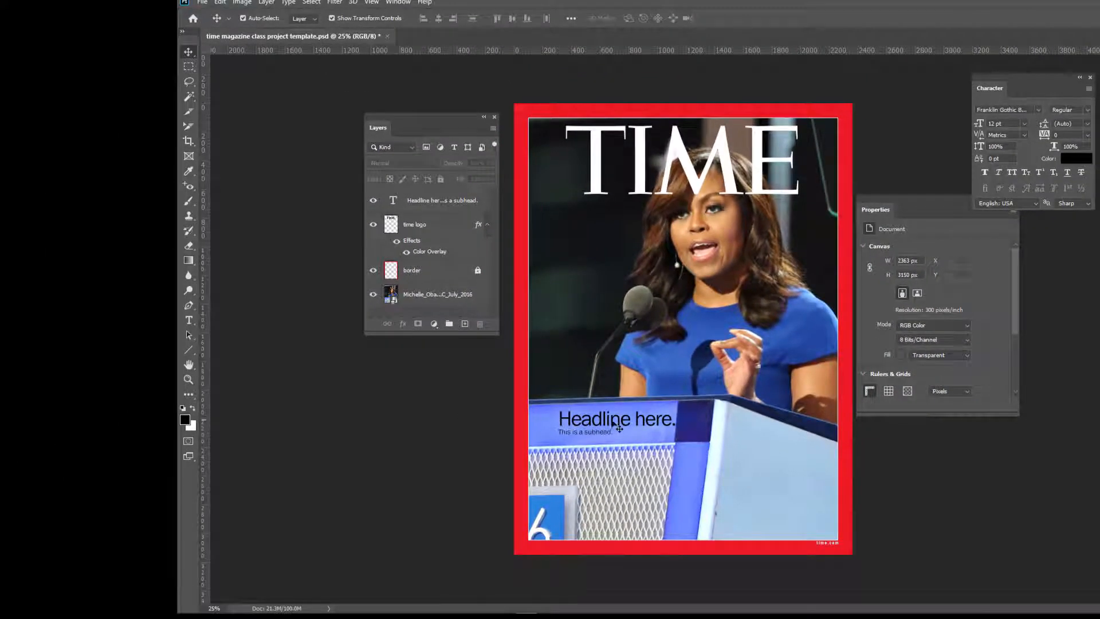
Step: Replace the headline text with "Mrs. President." and commit the edit
double_click(619, 429)
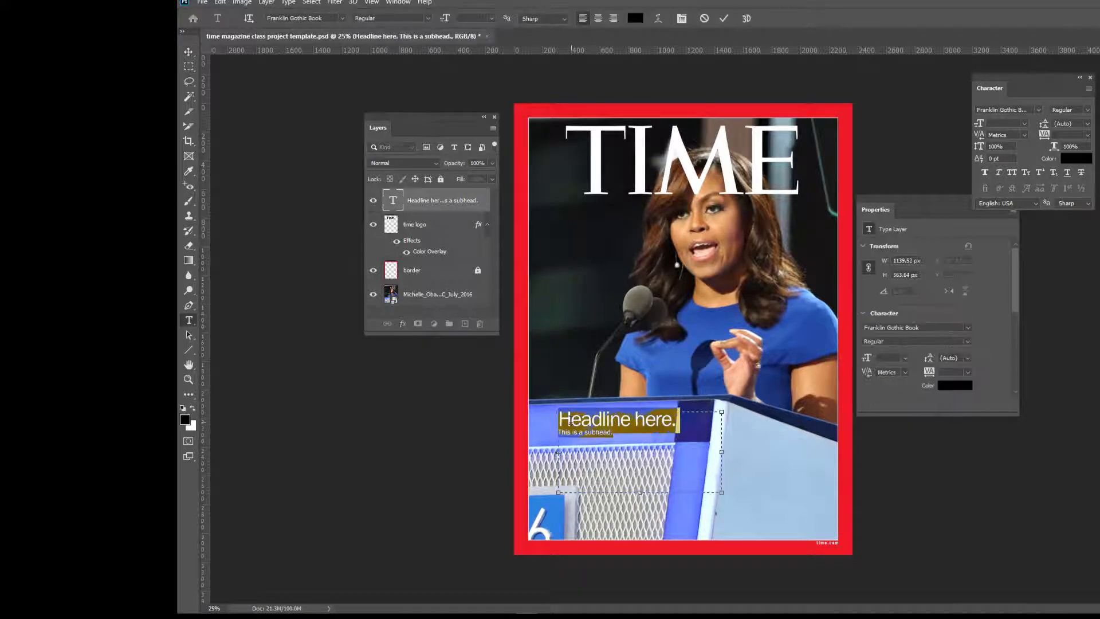
click(556, 423)
drag(560, 422, 673, 420)
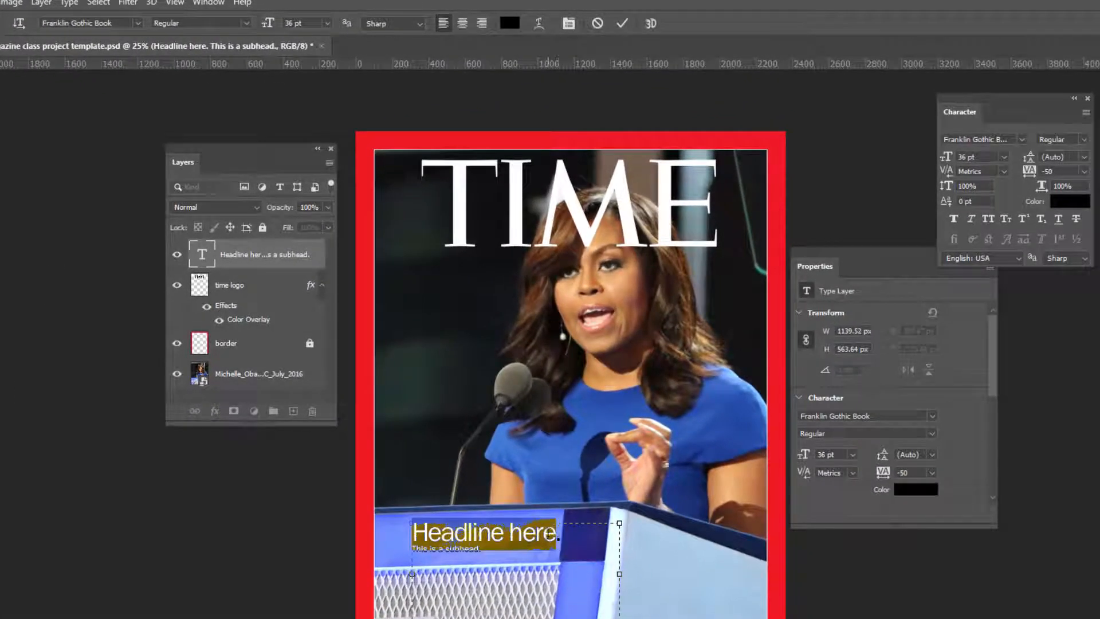
text(Mrs.)
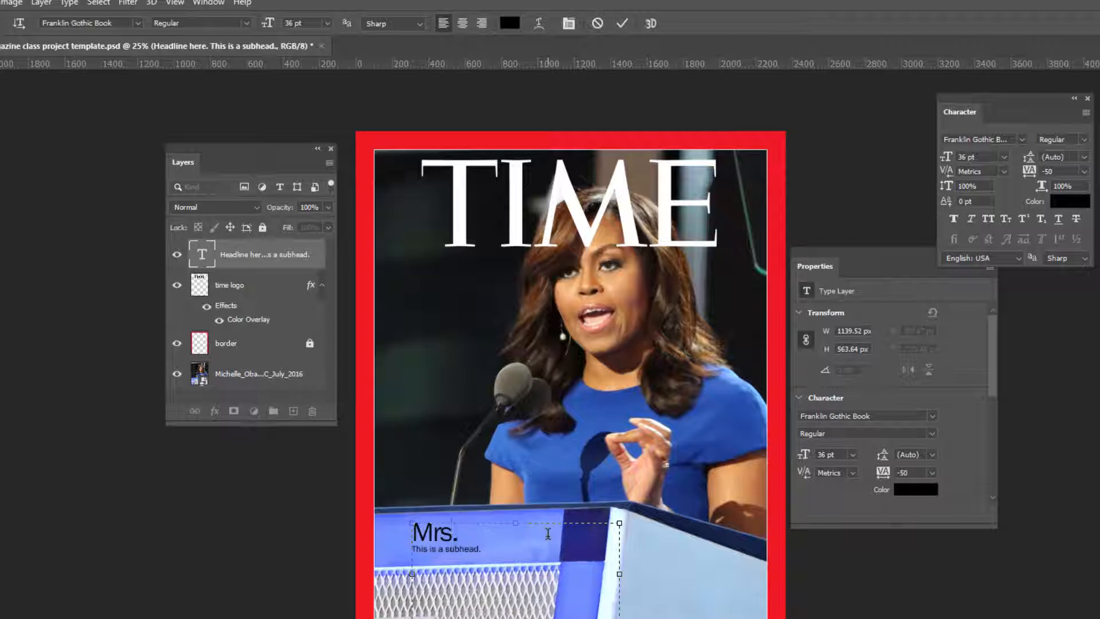
text( President.)
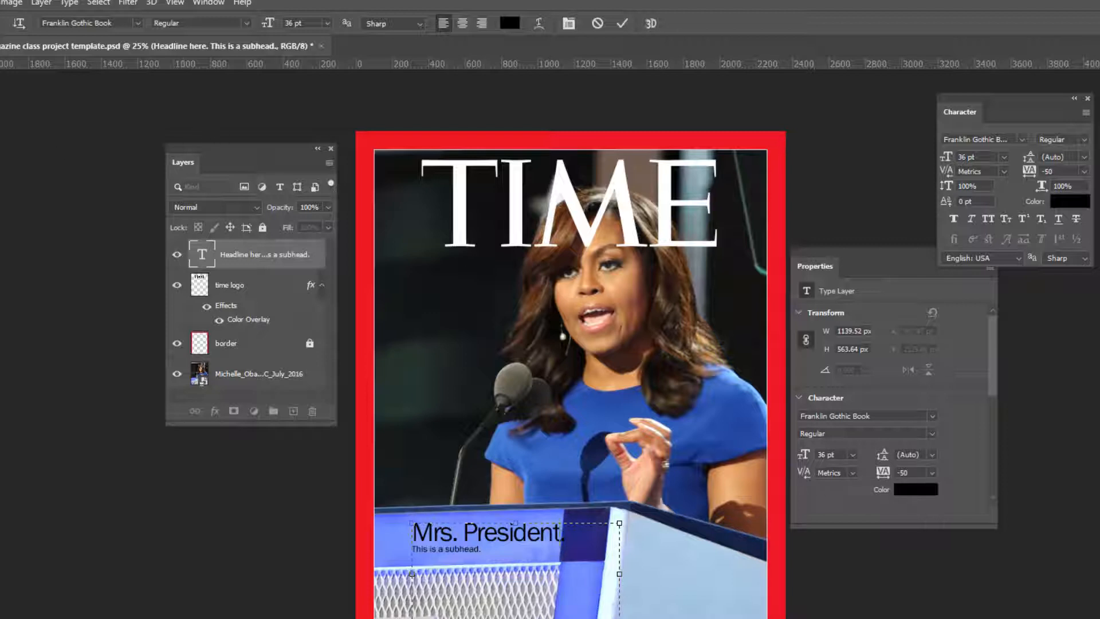
click(0, 62)
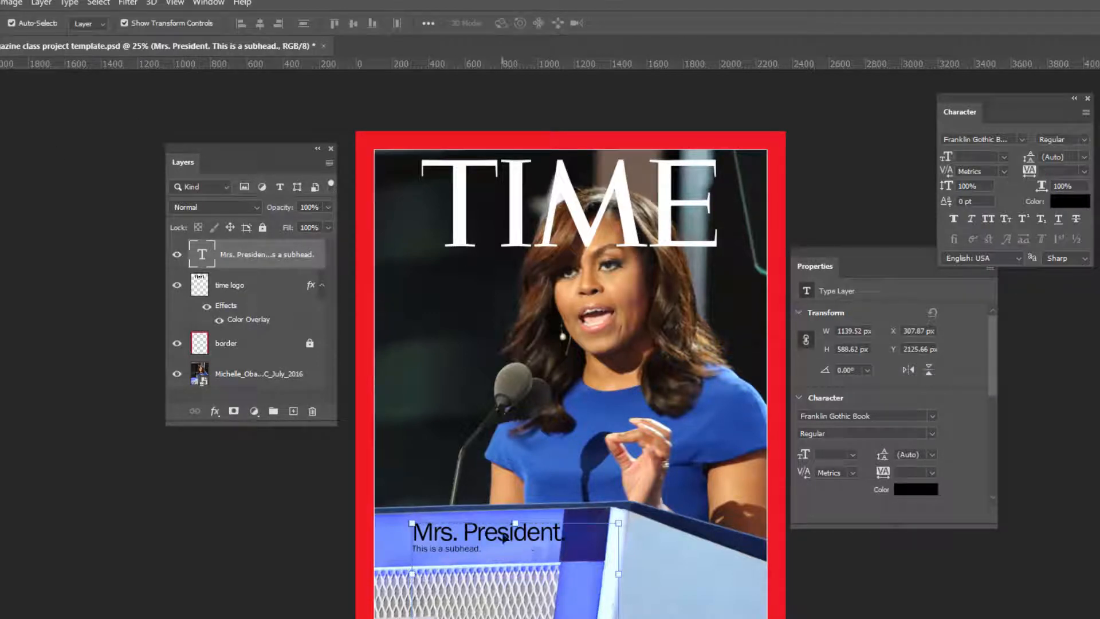
Step: Nudge the headline text block slightly lower and left, then select the time logo layer
drag(503, 537, 499, 550)
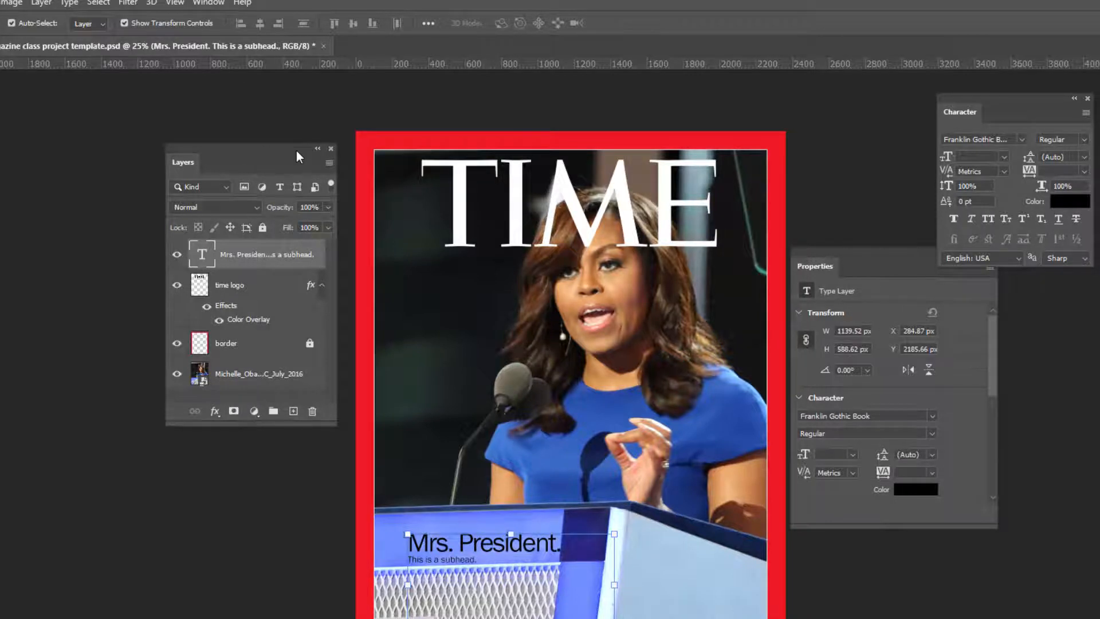
mouse_move(296, 150)
mouse_down()
mouse_move(826, 177)
mouse_move(875, 159)
mouse_move(281, 137)
mouse_up()
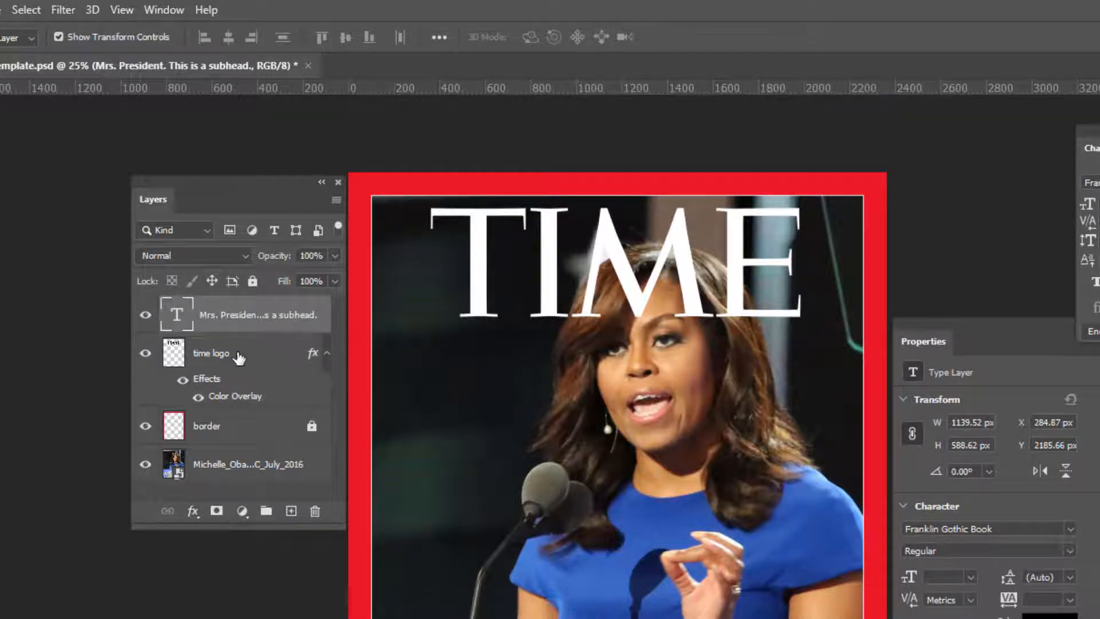
click(239, 358)
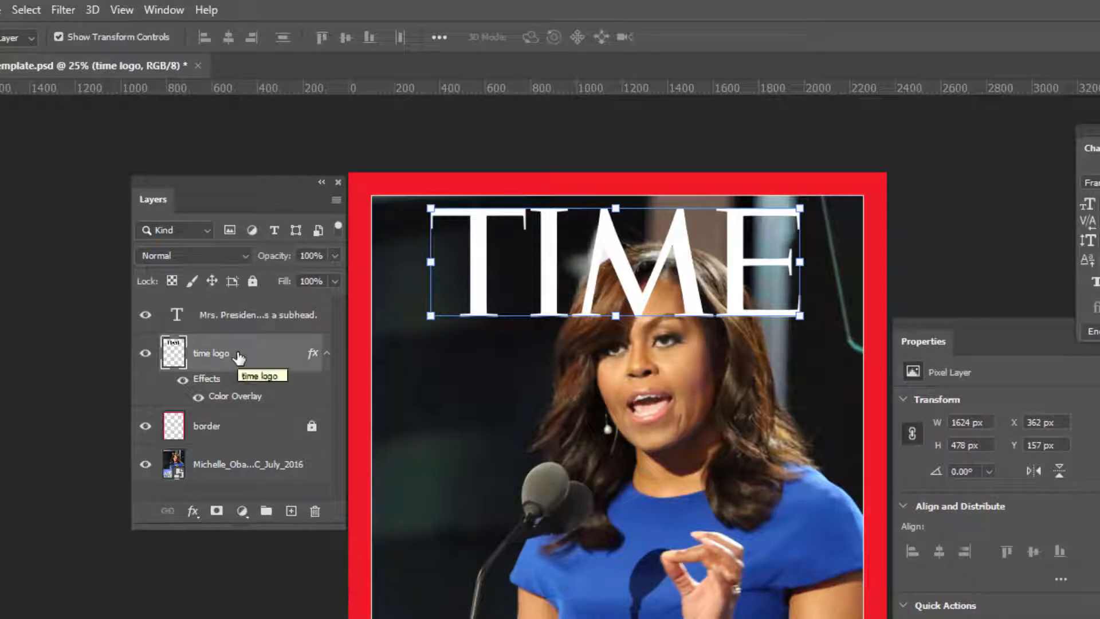
Step: Lock the time logo layer and rasterize the Michelle Obama photo layer
click(256, 281)
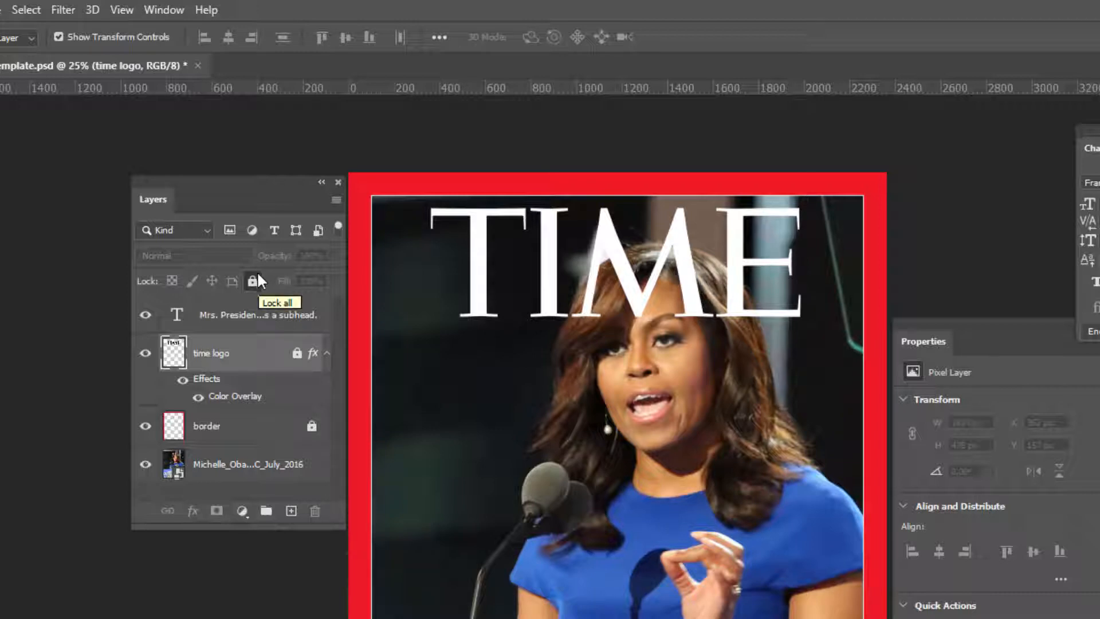
click(262, 468)
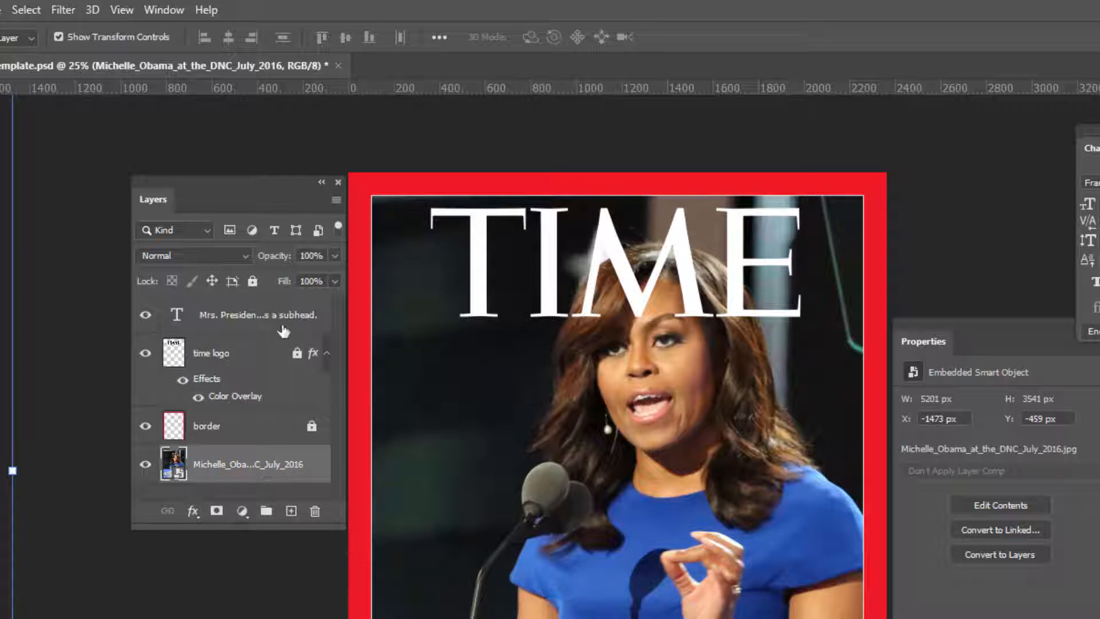
right_click(280, 470)
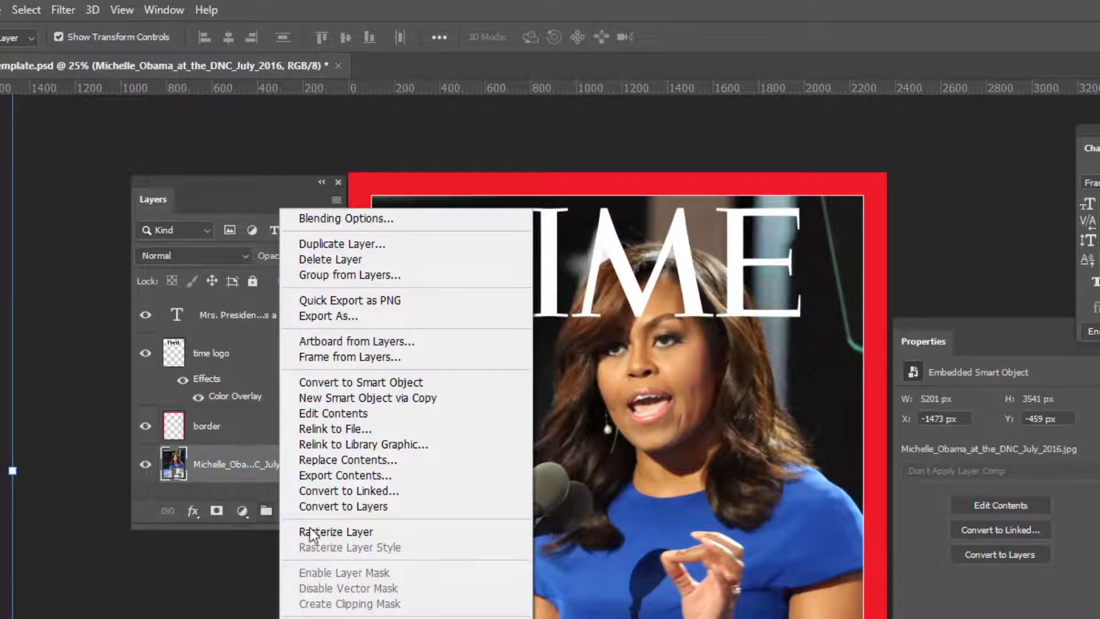
click(337, 532)
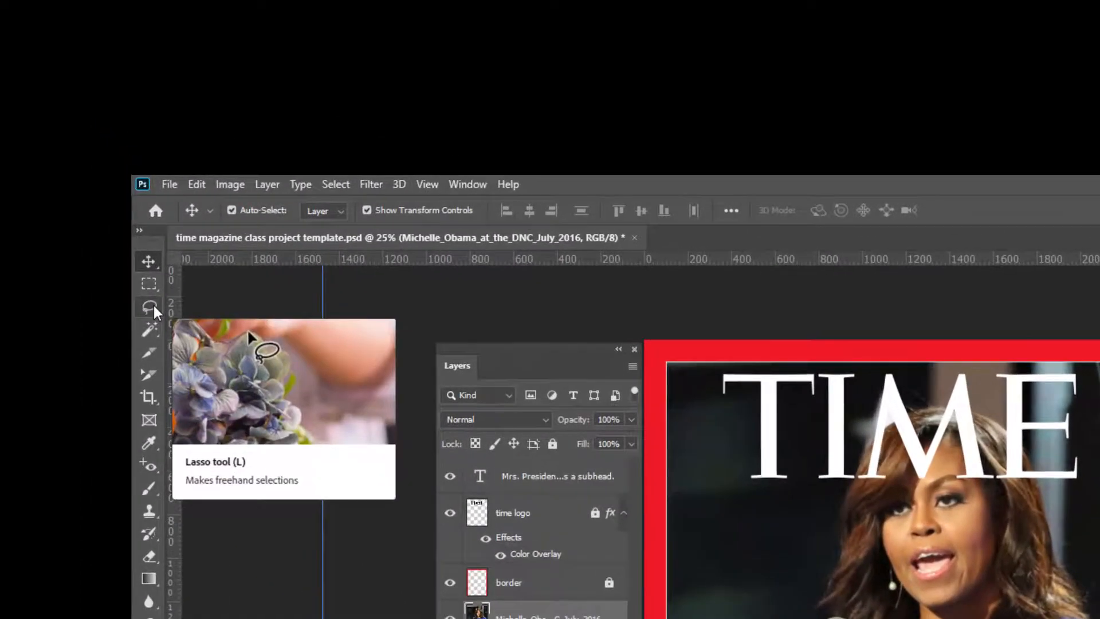
Step: Choose the Lasso tool and zoom in on the TIME logo over her head, moving the Properties panel aside
click(153, 307)
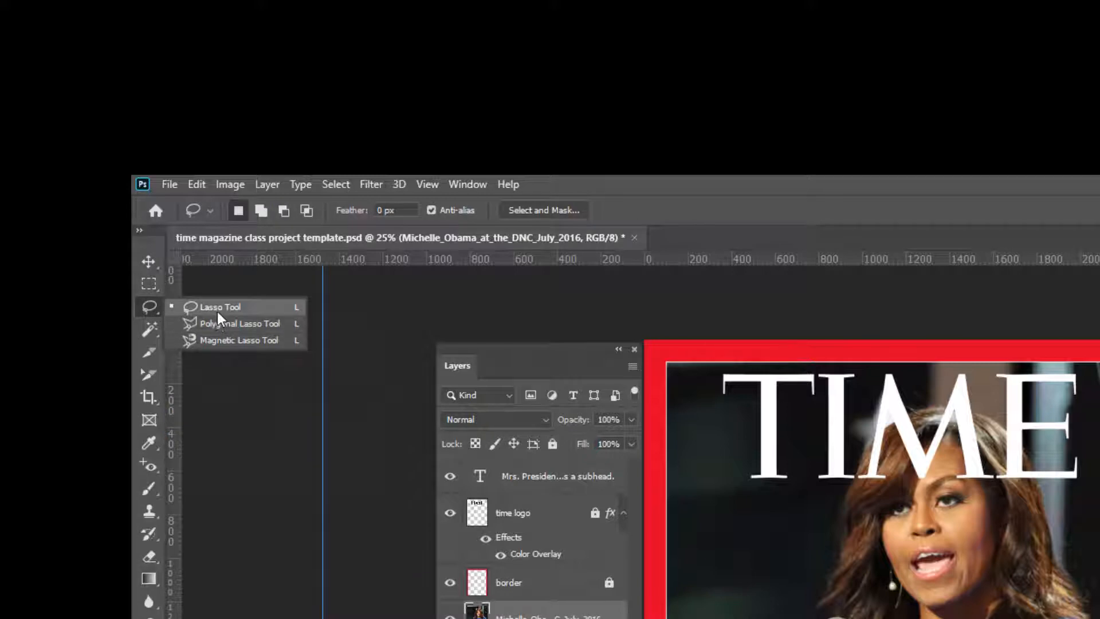
click(218, 316)
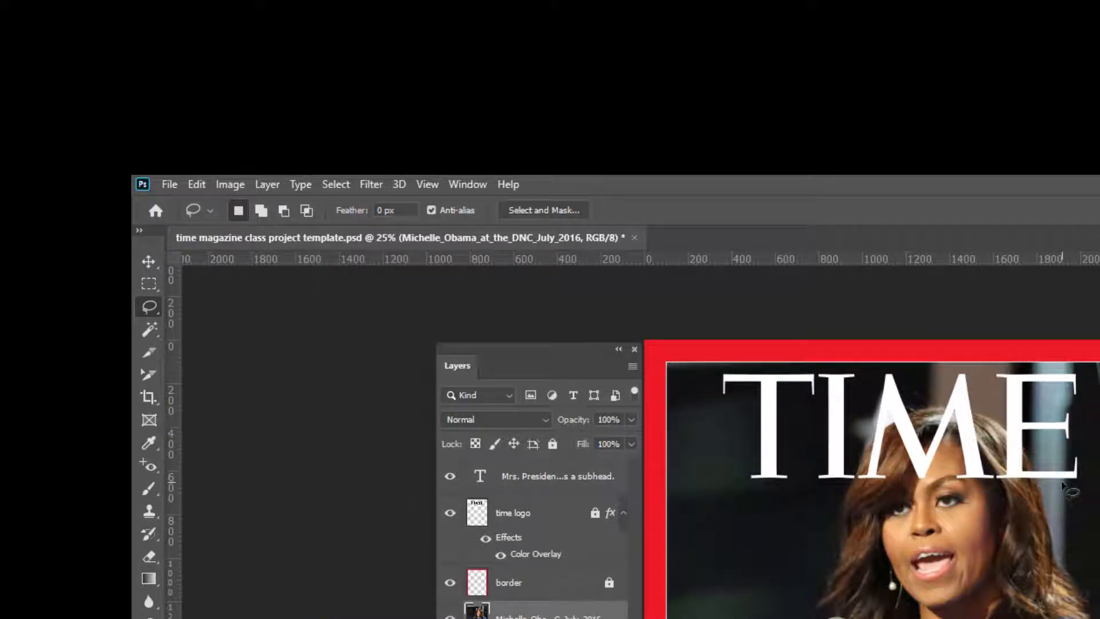
key(ctrl+plus)
key(ctrl+plus)
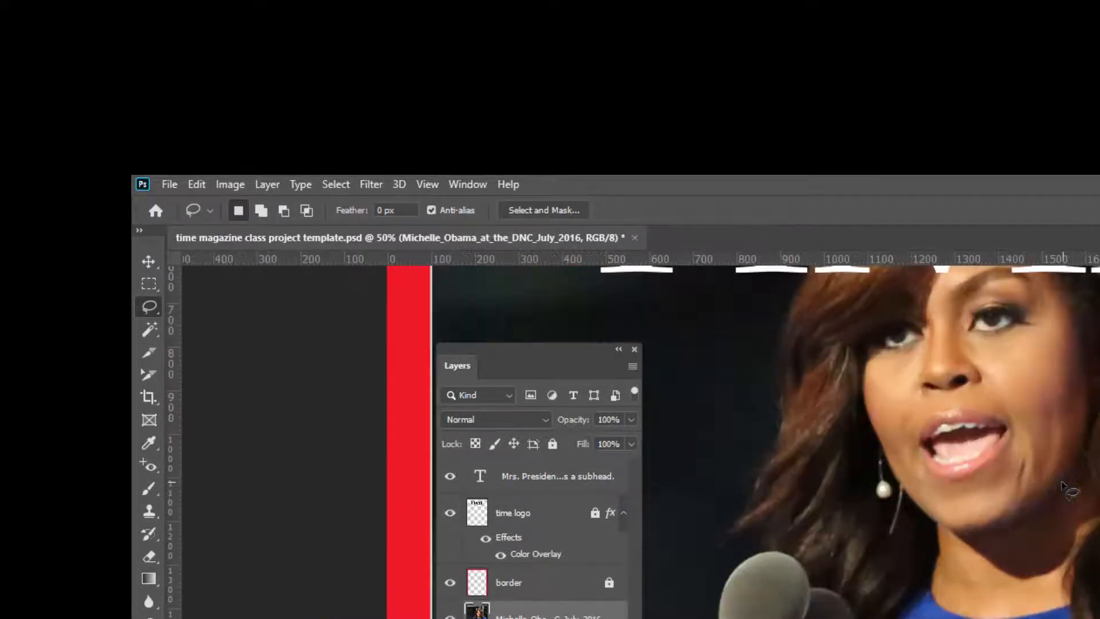
key(space)
drag(978, 377, 937, 618)
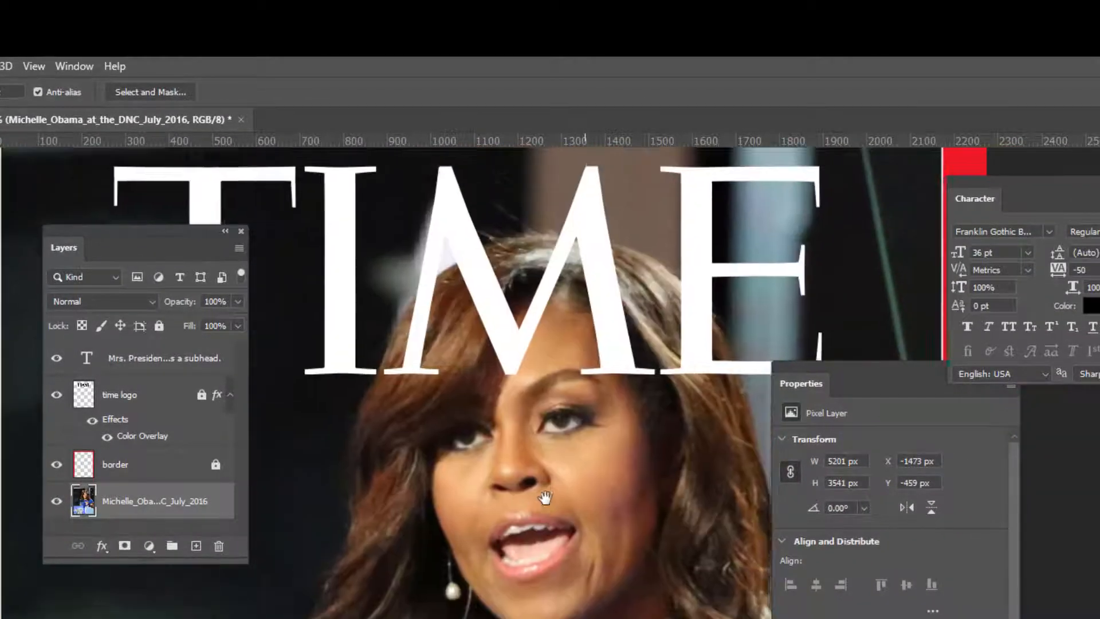
drag(542, 554, 541, 566)
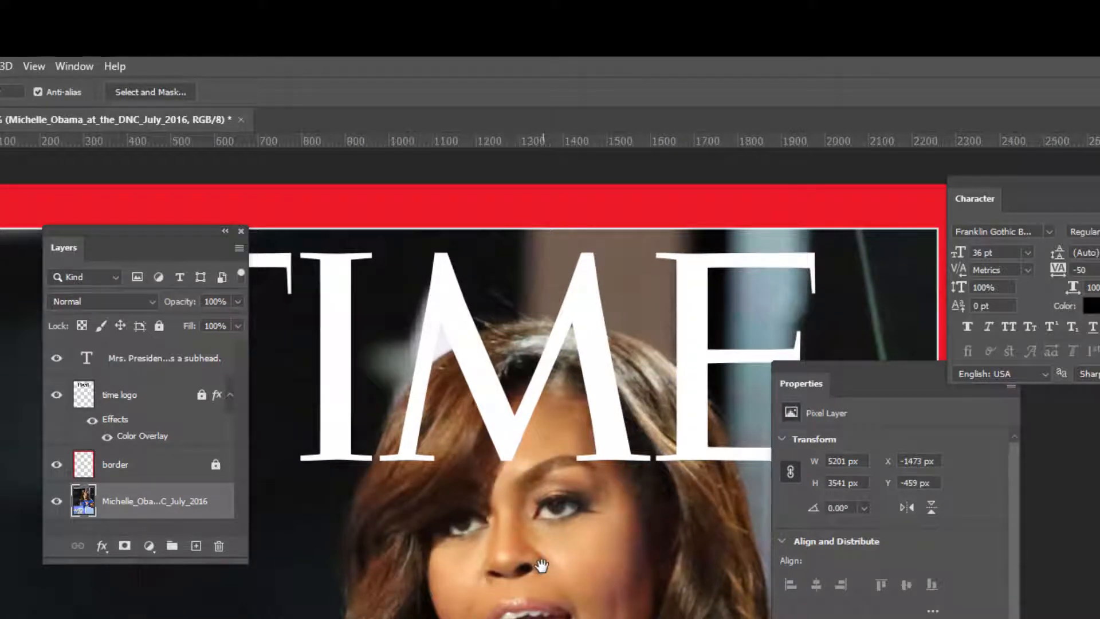
scroll(541, 565, up, 1)
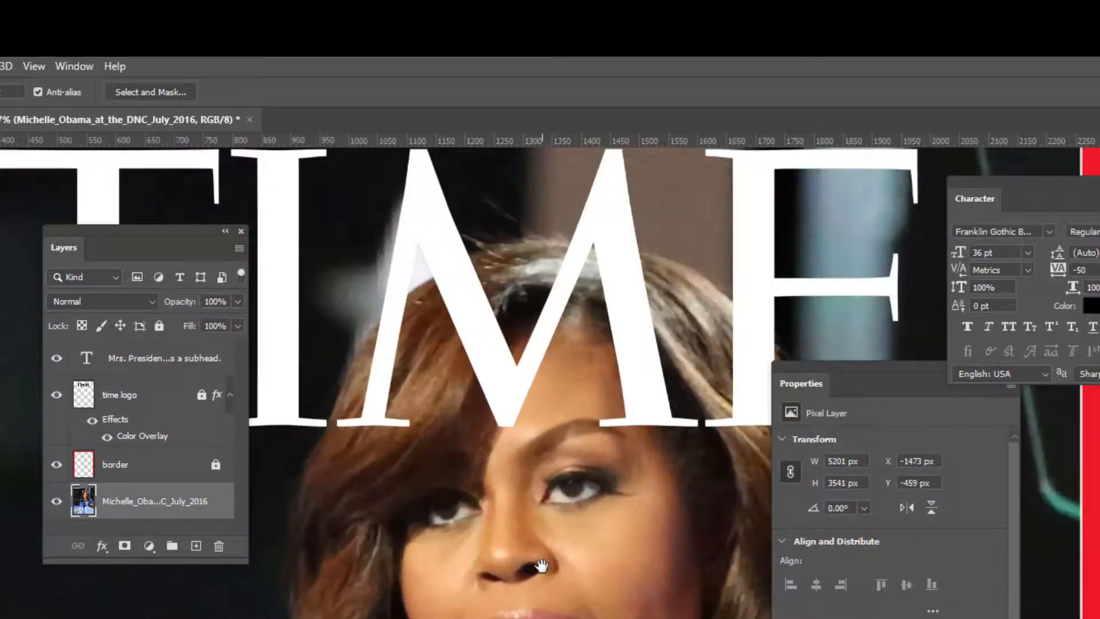
scroll(493, 526, up, 3)
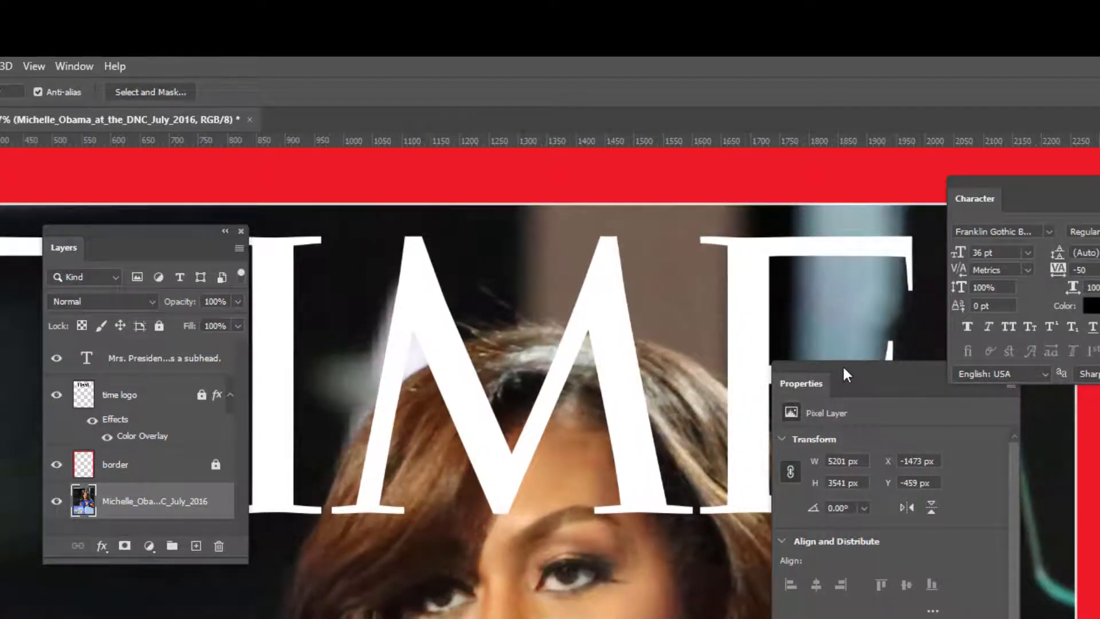
drag(846, 373, 960, 421)
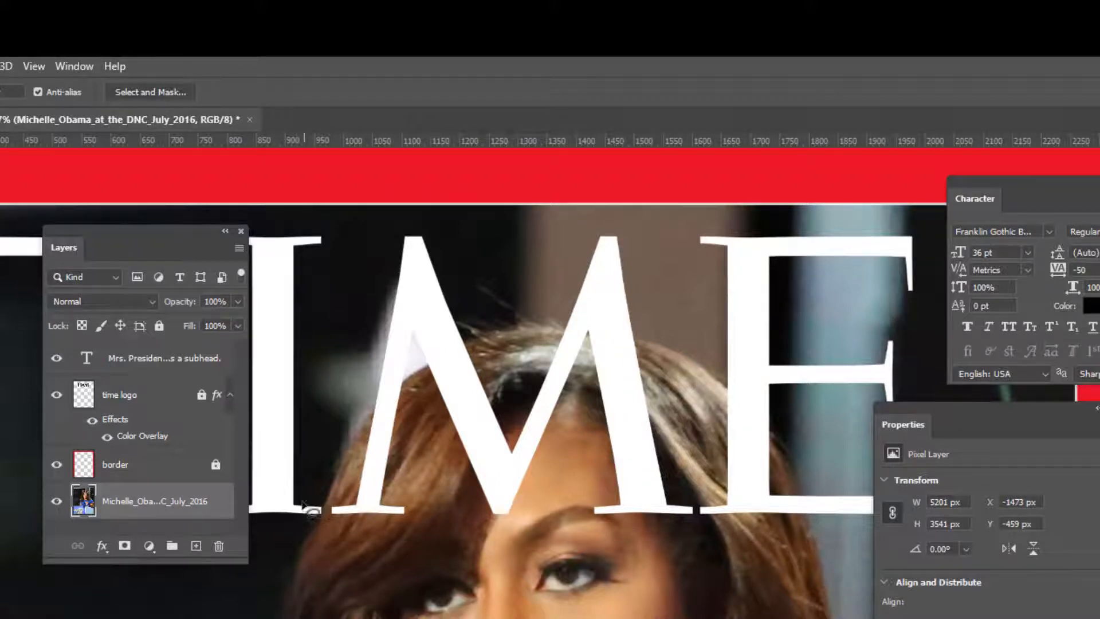
Step: Unlock the time logo layer, set its opacity to 26% and fill to 100%, then lock it again
click(147, 394)
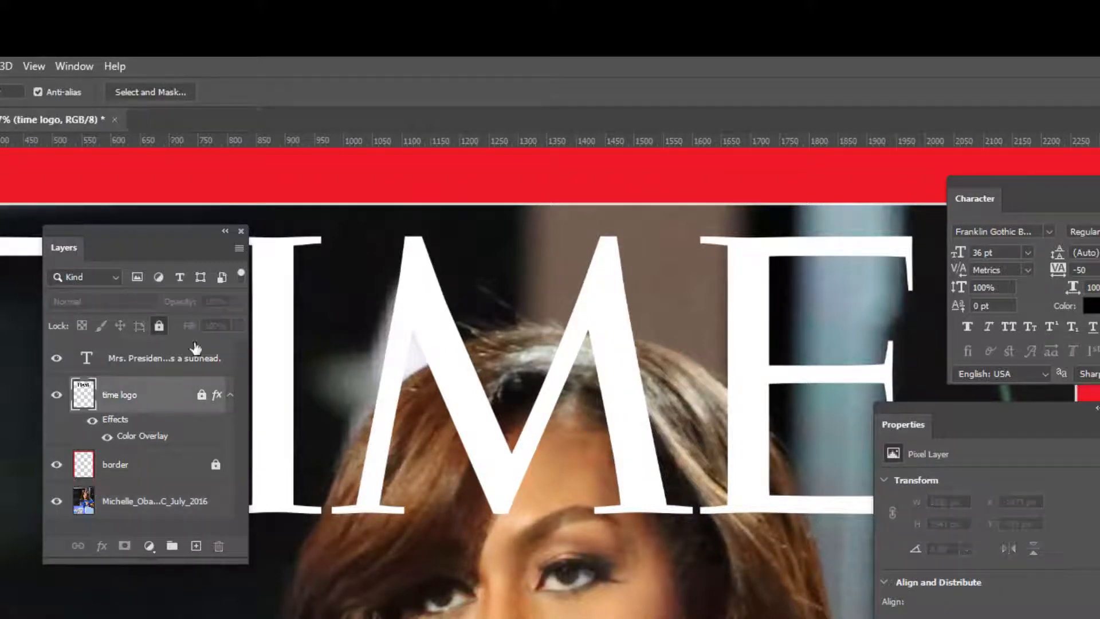
click(202, 395)
drag(238, 301, 175, 338)
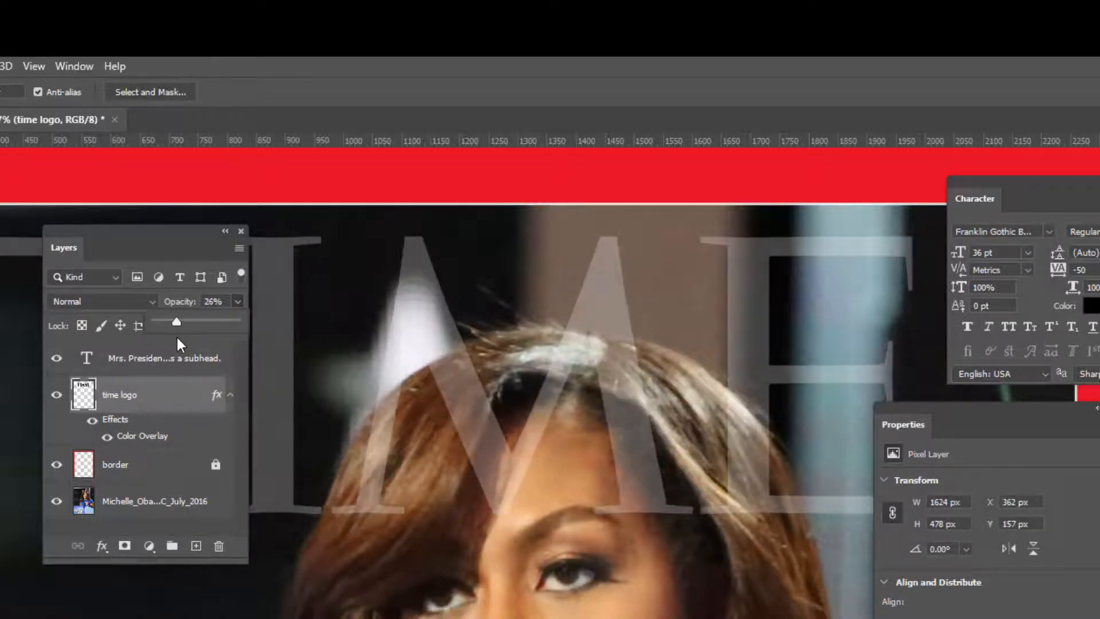
click(139, 403)
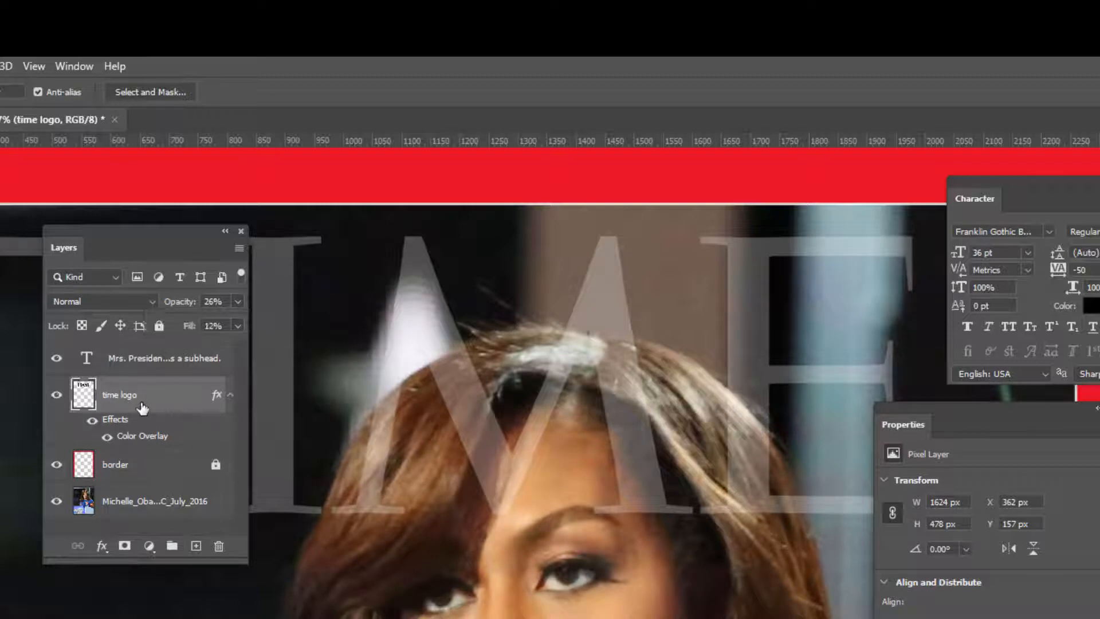
click(238, 325)
drag(162, 346, 281, 350)
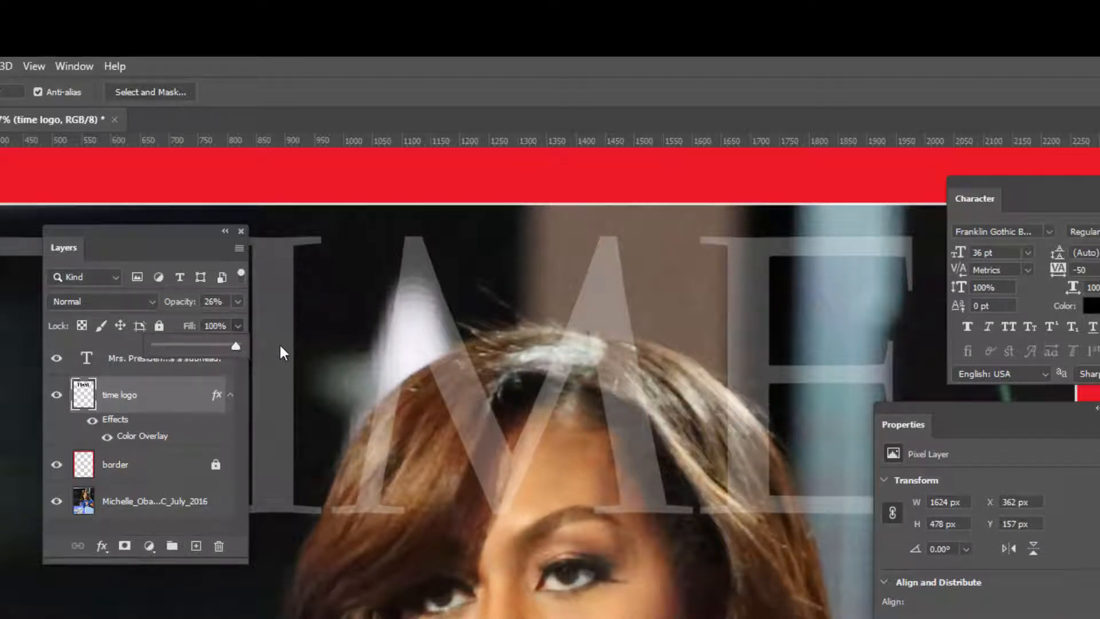
click(208, 392)
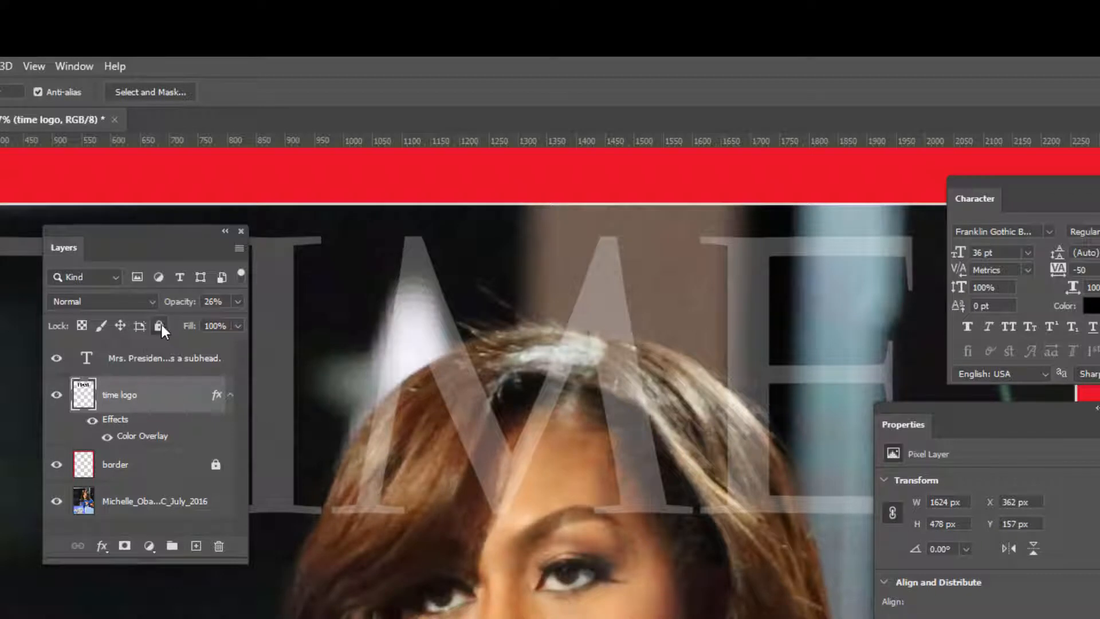
click(159, 325)
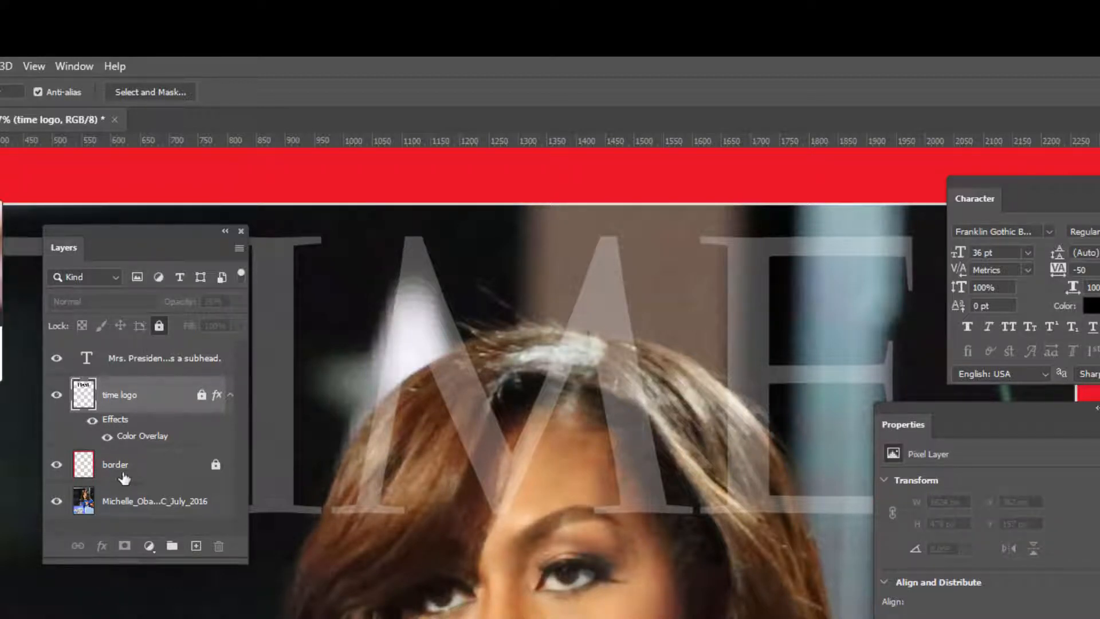
Step: Select the photo layer and lasso a dome-shaped selection around the top of her hair overlapping the logo
click(167, 503)
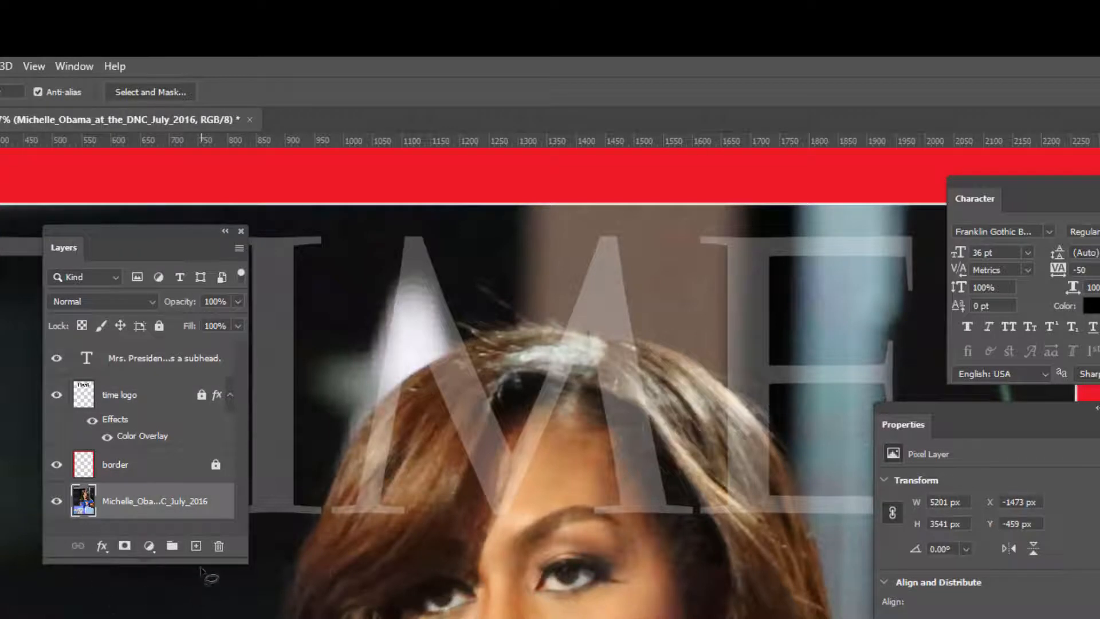
drag(207, 563, 207, 615)
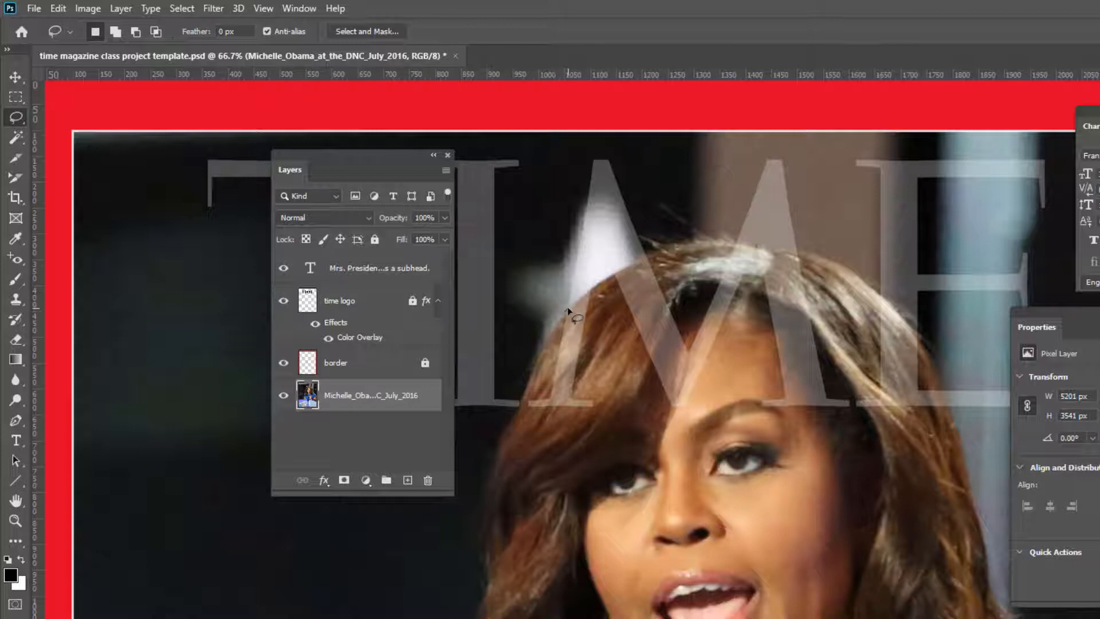
mouse_move(567, 307)
mouse_down()
mouse_move(590, 275)
mouse_move(602, 279)
mouse_move(583, 221)
mouse_move(620, 268)
mouse_move(589, 290)
mouse_up()
drag(589, 291, 605, 278)
mouse_move(612, 275)
mouse_down()
mouse_move(711, 246)
mouse_move(801, 250)
mouse_move(850, 271)
mouse_move(900, 315)
mouse_move(951, 409)
mouse_up()
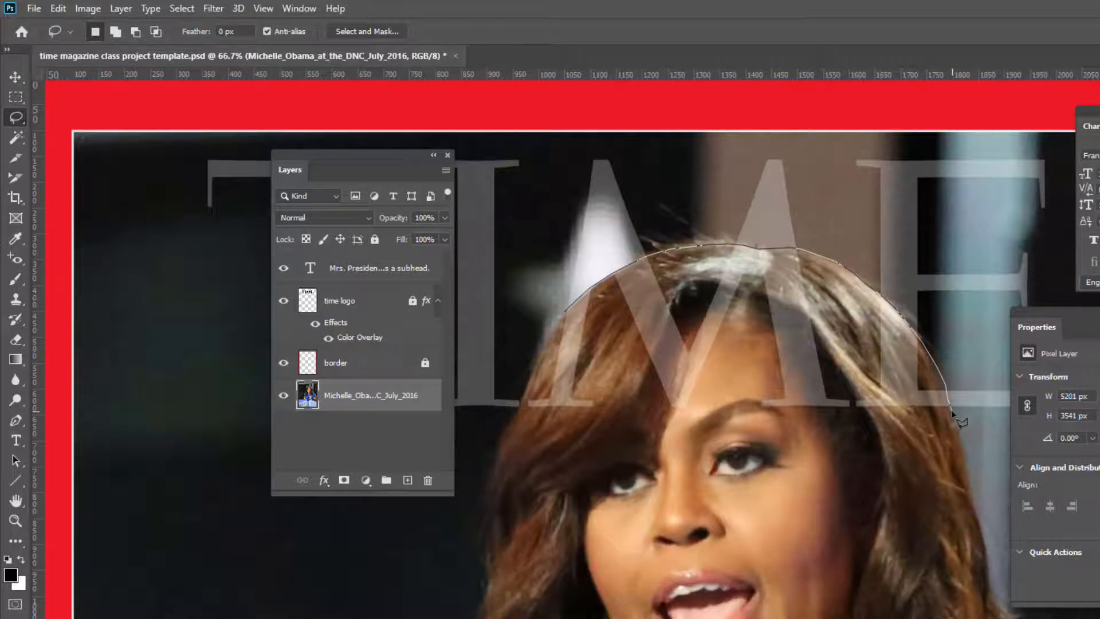
mouse_move(952, 411)
mouse_down()
mouse_move(696, 437)
mouse_move(518, 414)
mouse_up()
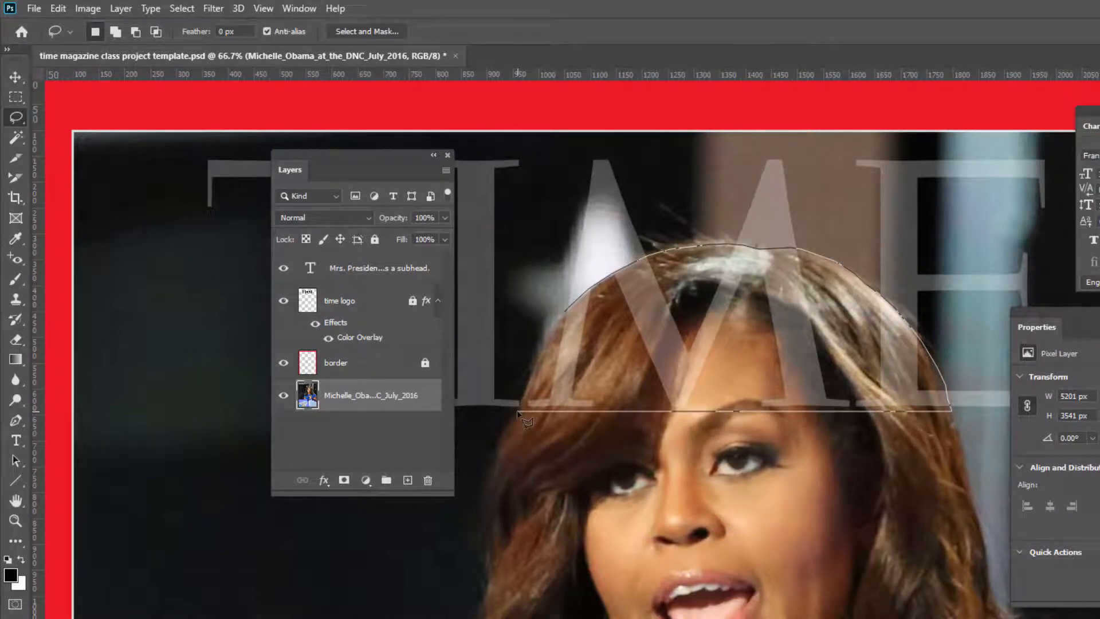
drag(518, 404, 566, 311)
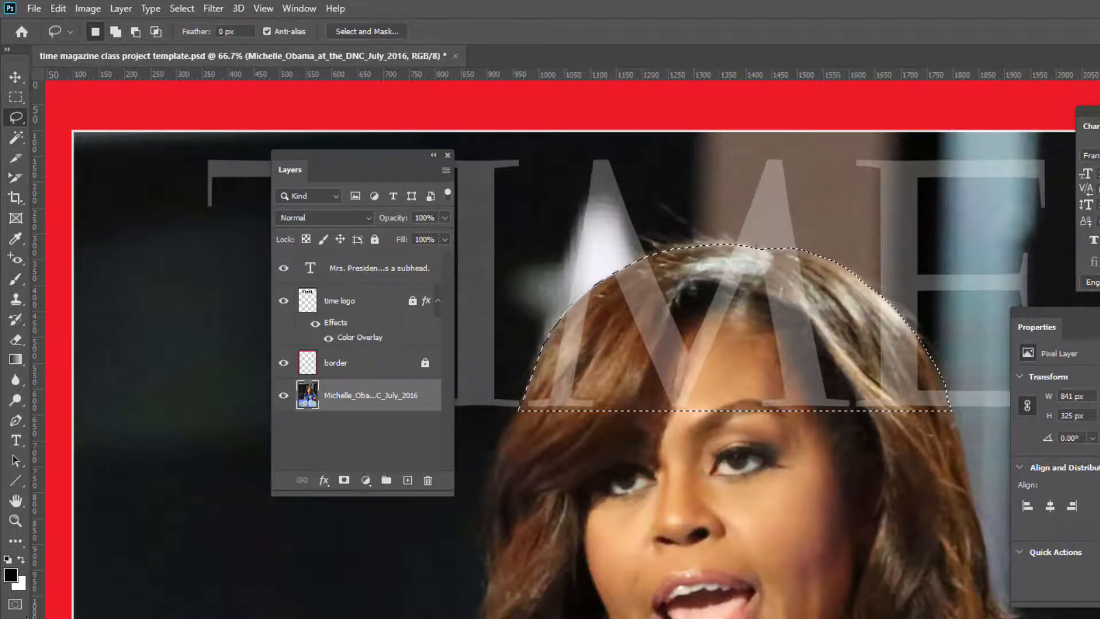
Step: Refine the hair selection edges with the Brush tool in Quick Mask mode, then exit Quick Mask
click(15, 604)
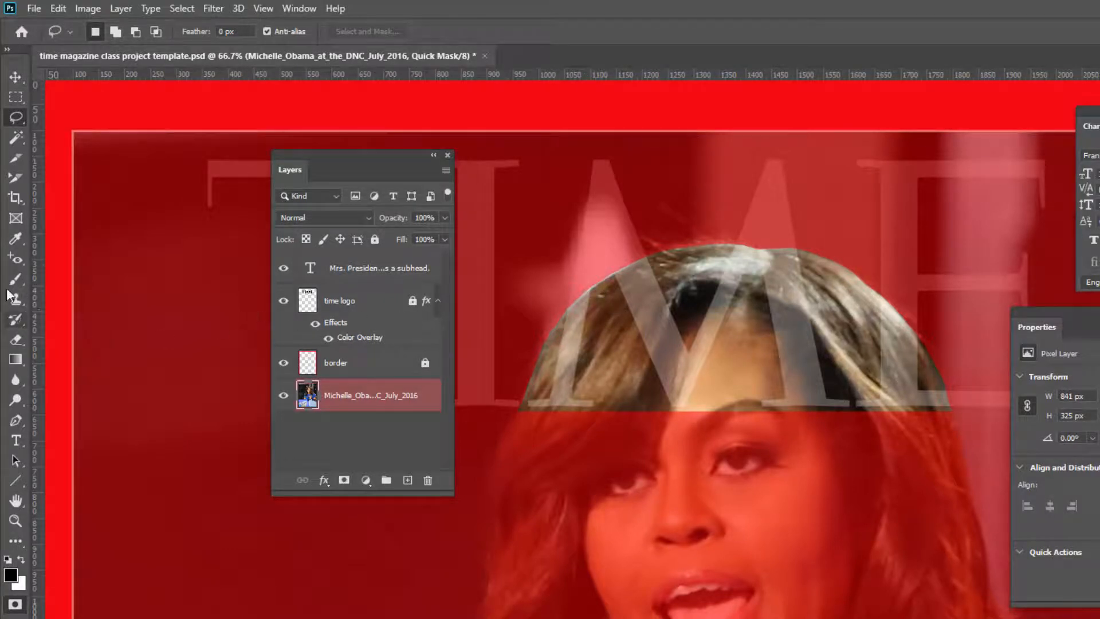
click(22, 279)
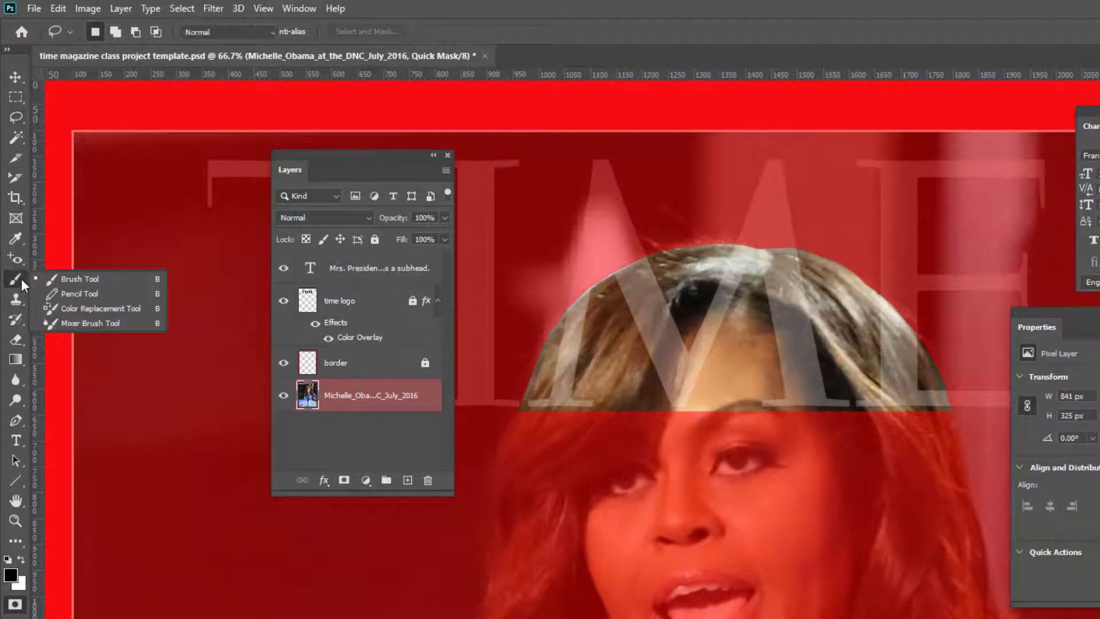
click(57, 280)
key(ctrl+plus)
key(ctrl+plus)
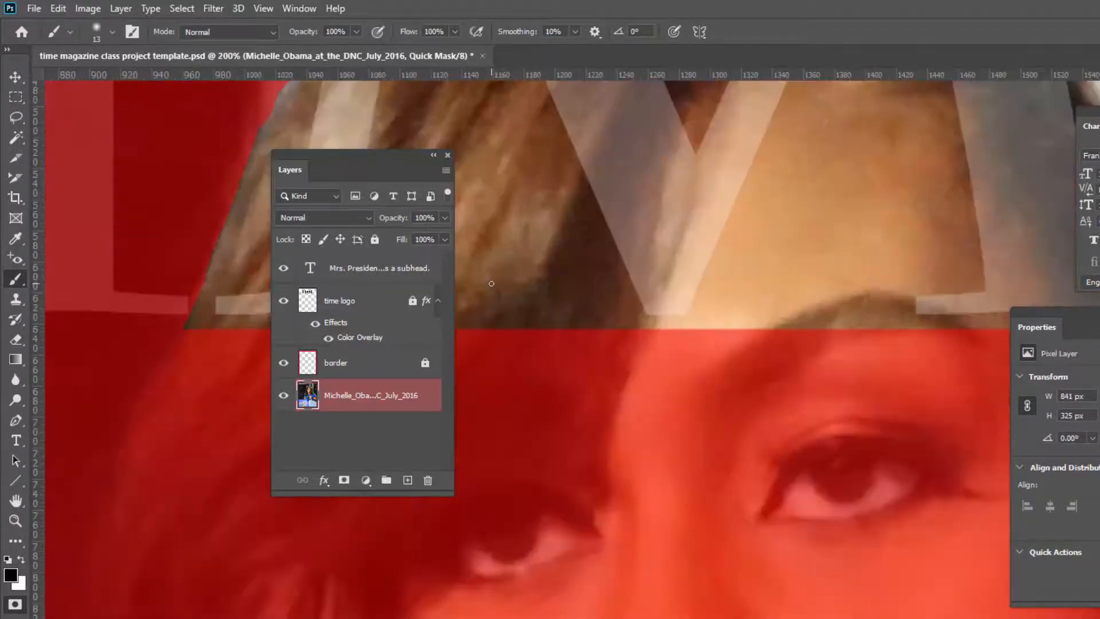
drag(602, 233, 749, 606)
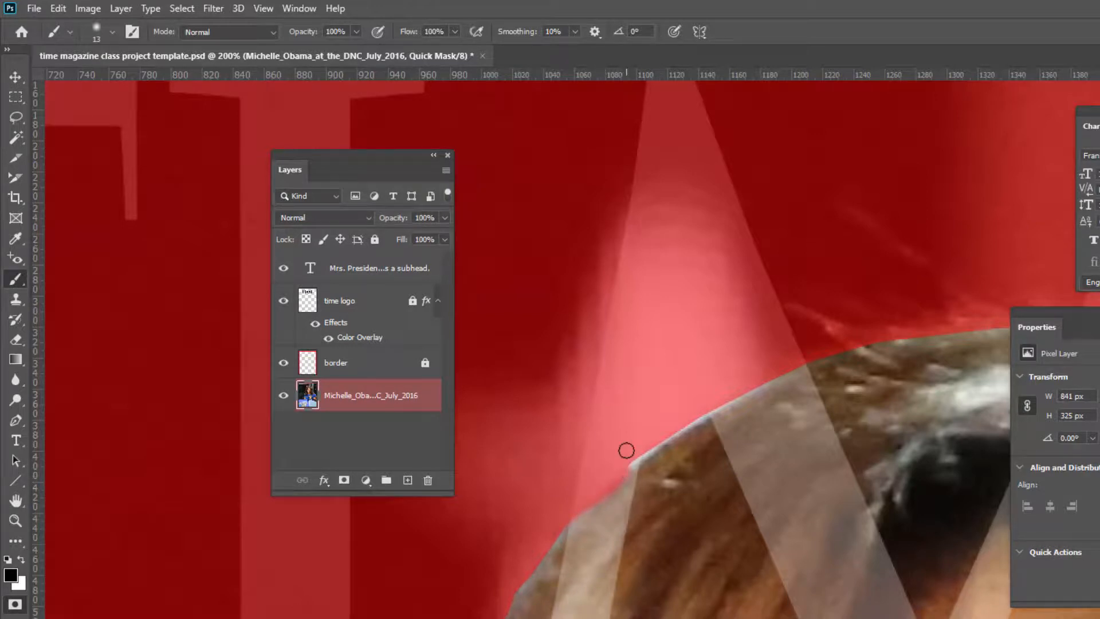
mouse_move(627, 466)
mouse_down()
mouse_move(711, 410)
mouse_move(616, 474)
mouse_up()
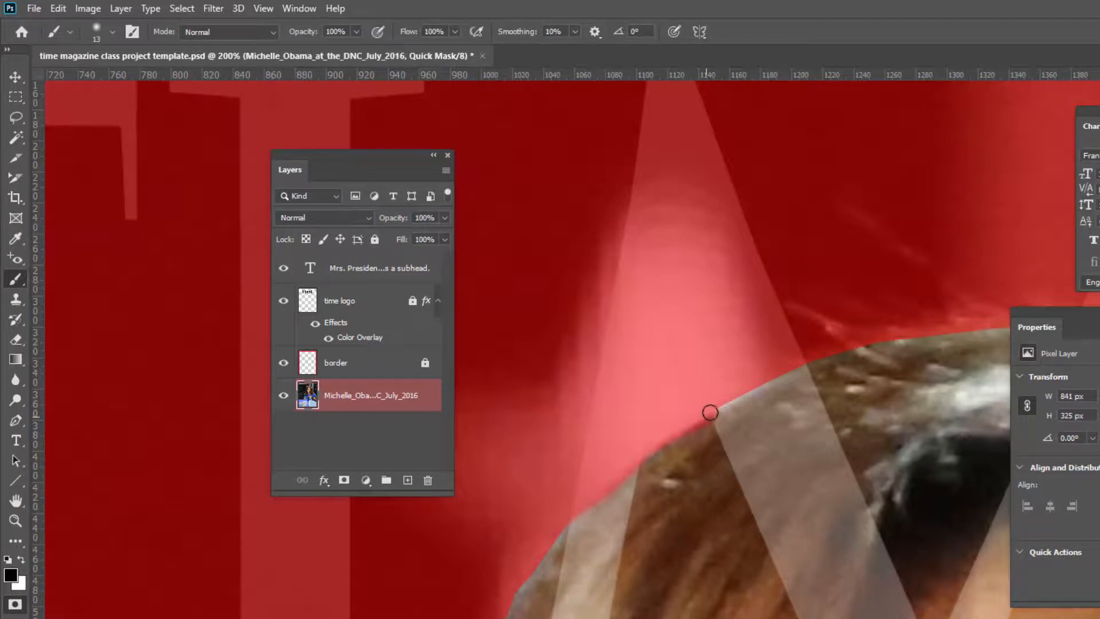
mouse_move(719, 402)
mouse_down()
mouse_move(798, 373)
mouse_move(777, 386)
mouse_up()
key(ctrl+z)
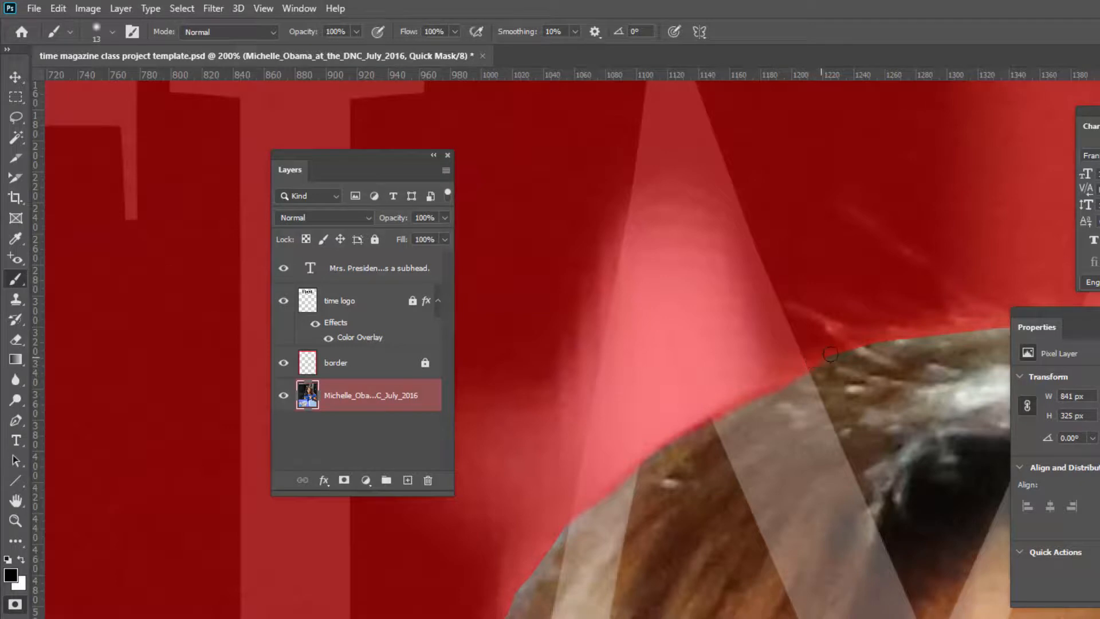
mouse_move(977, 425)
mouse_down()
mouse_move(562, 442)
mouse_move(557, 420)
mouse_move(358, 361)
mouse_move(371, 346)
mouse_move(730, 295)
mouse_move(901, 324)
mouse_move(952, 309)
mouse_up()
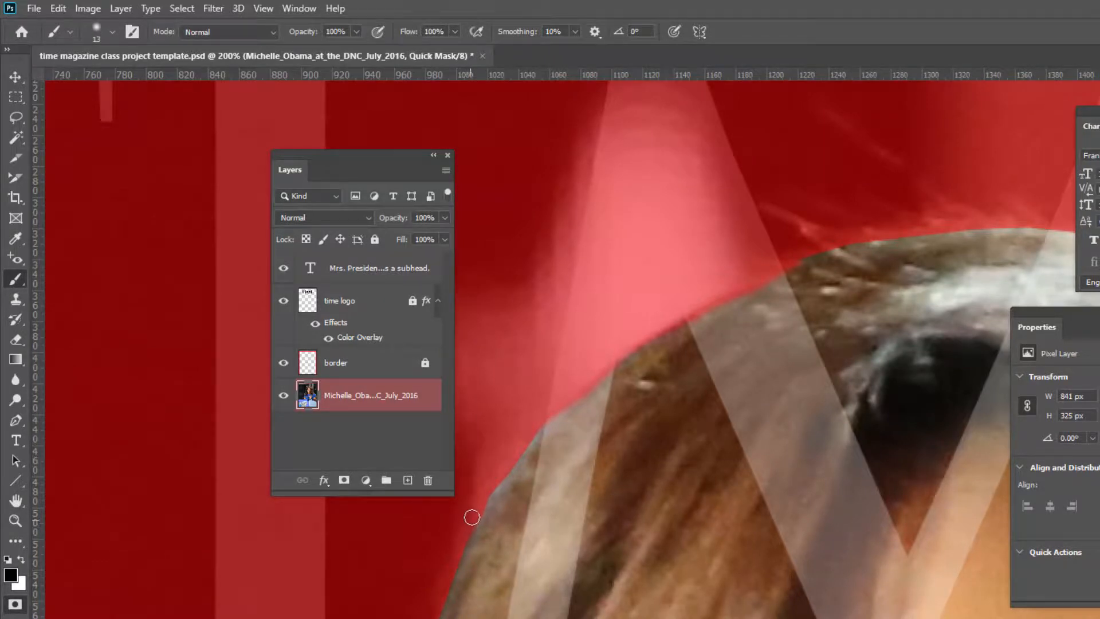
key(ctrl+minus)
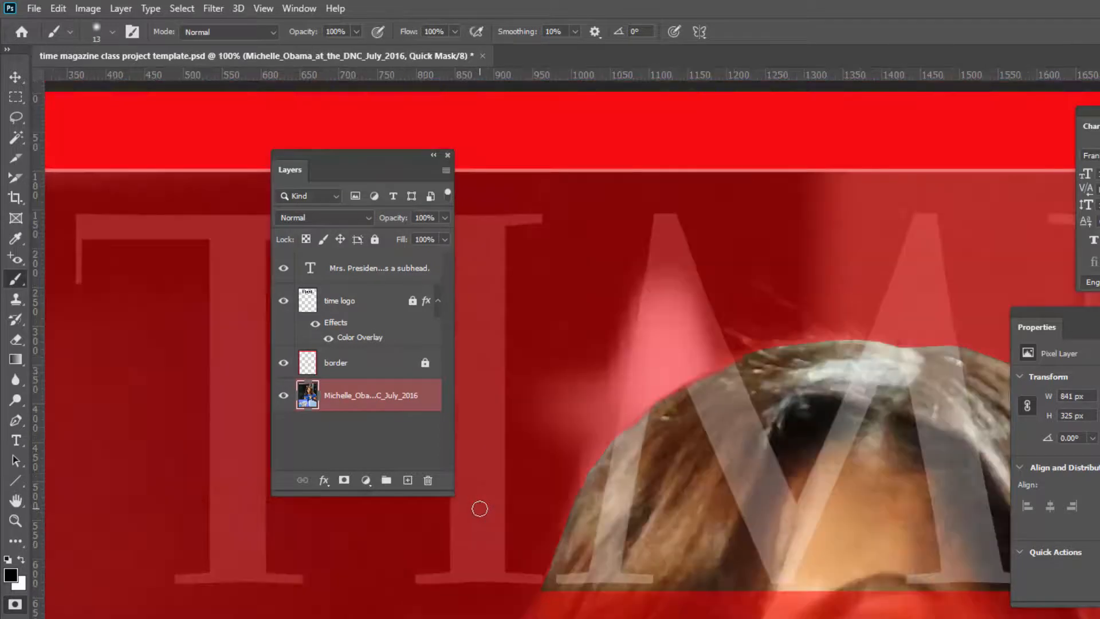
key(ctrl+minus)
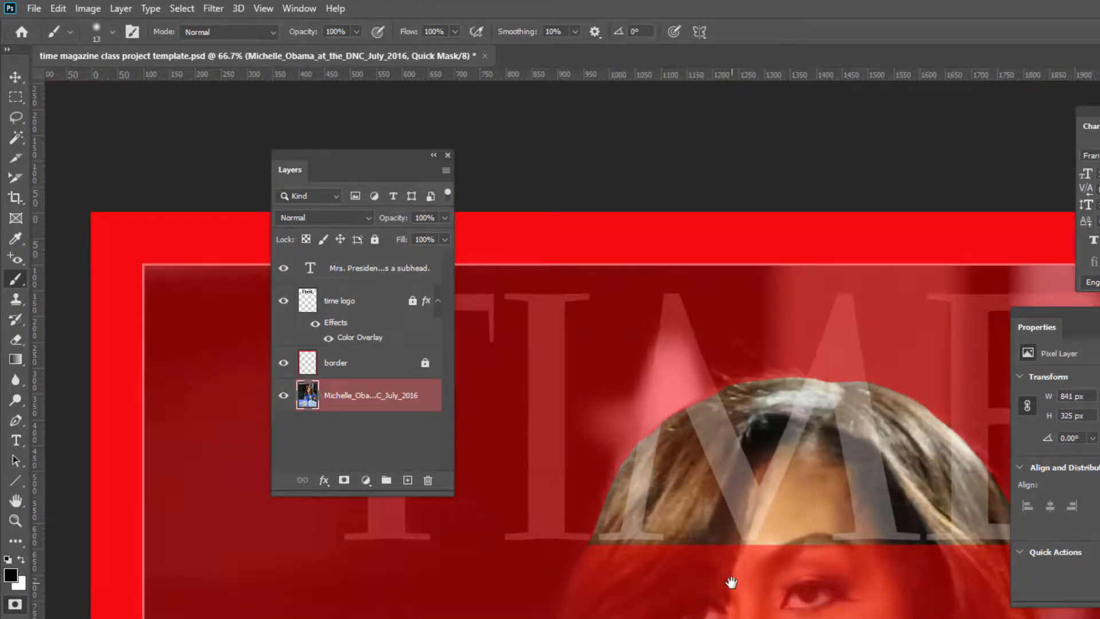
drag(731, 579, 624, 587)
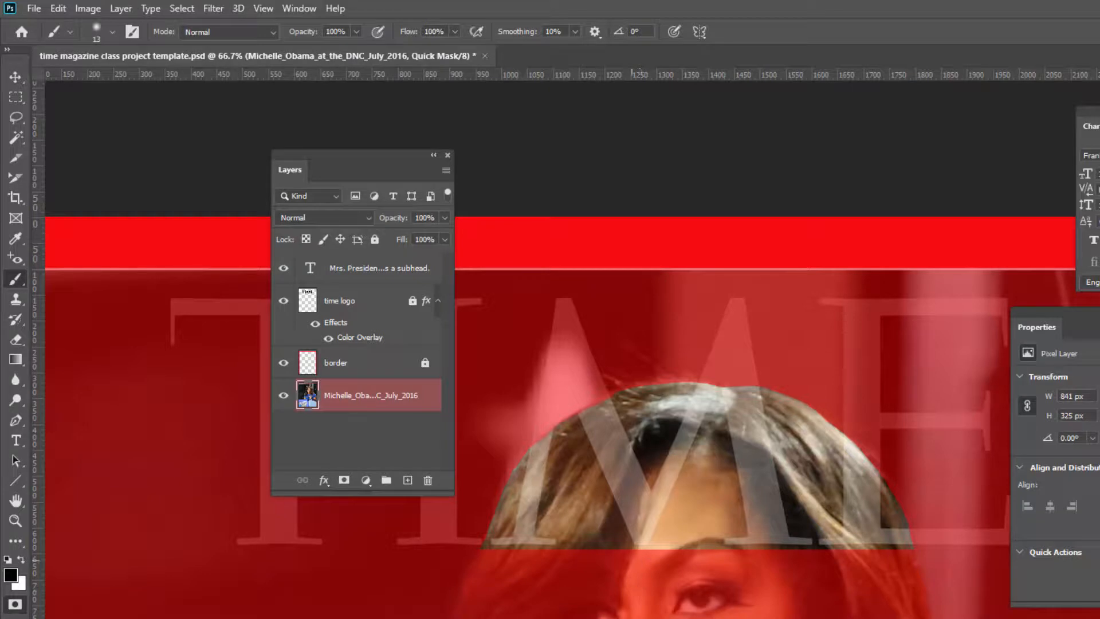
click(17, 606)
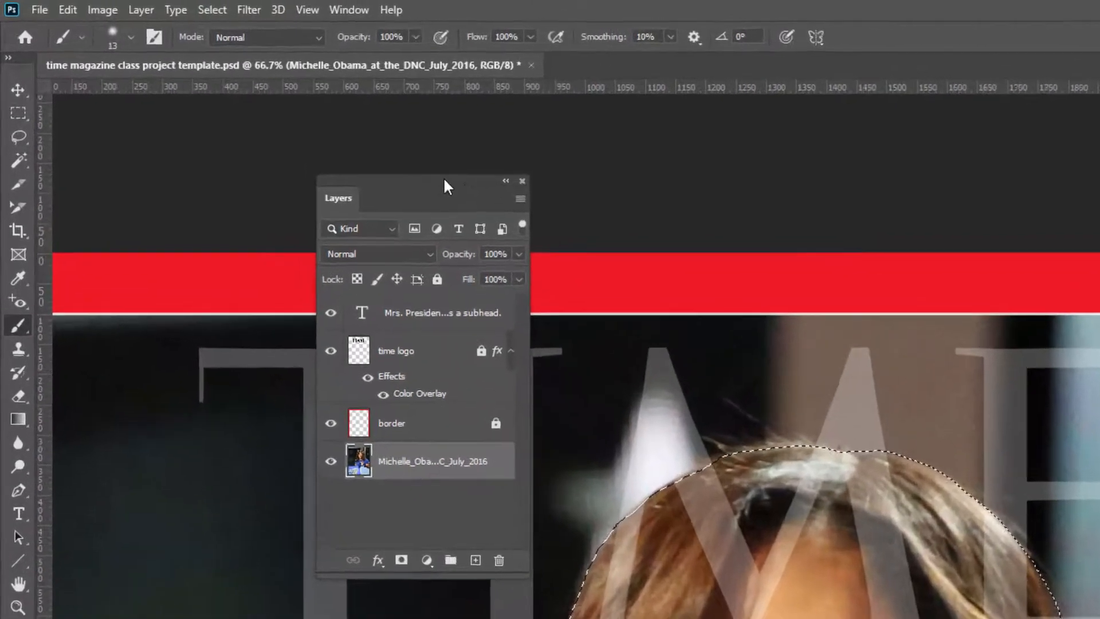
drag(380, 153, 285, 124)
drag(393, 172, 385, 168)
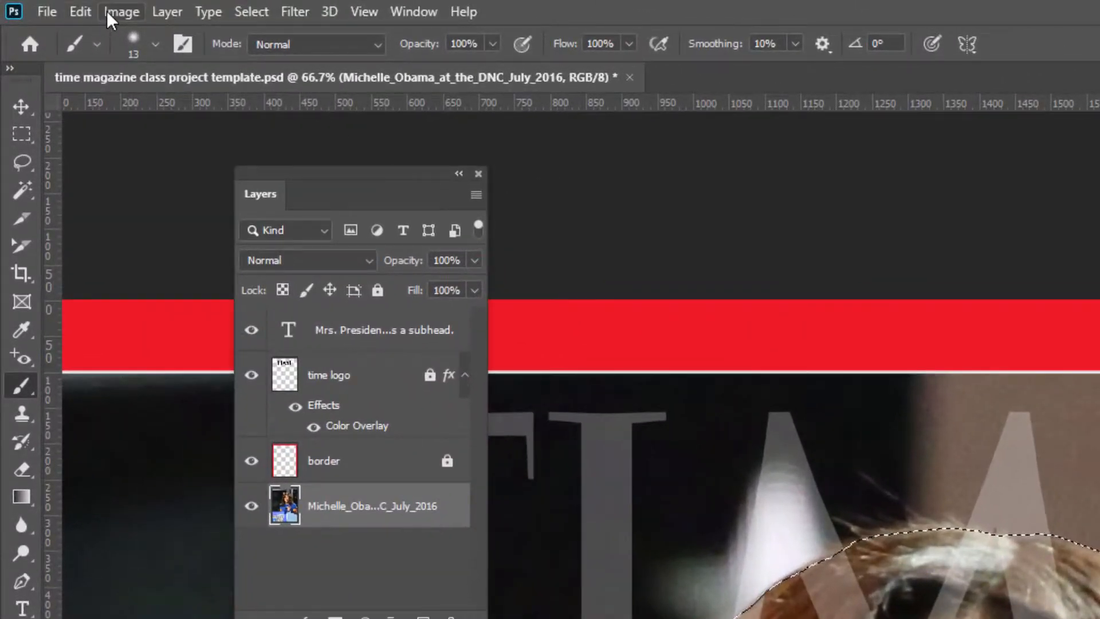
click(80, 12)
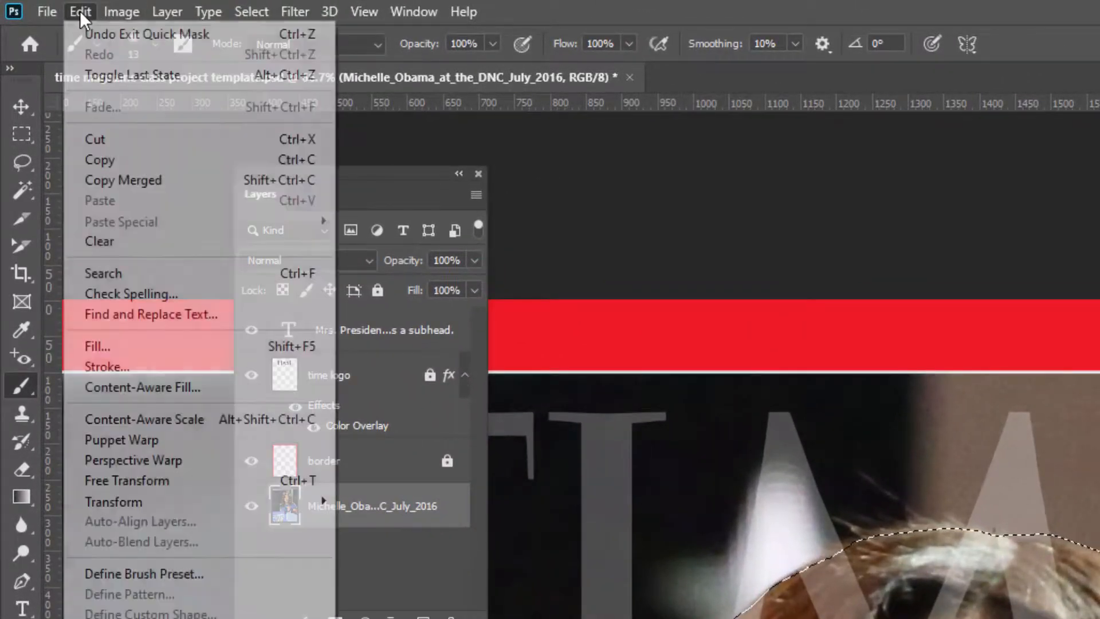
Step: Copy the selected hair area and create a new empty layer named piece
click(118, 154)
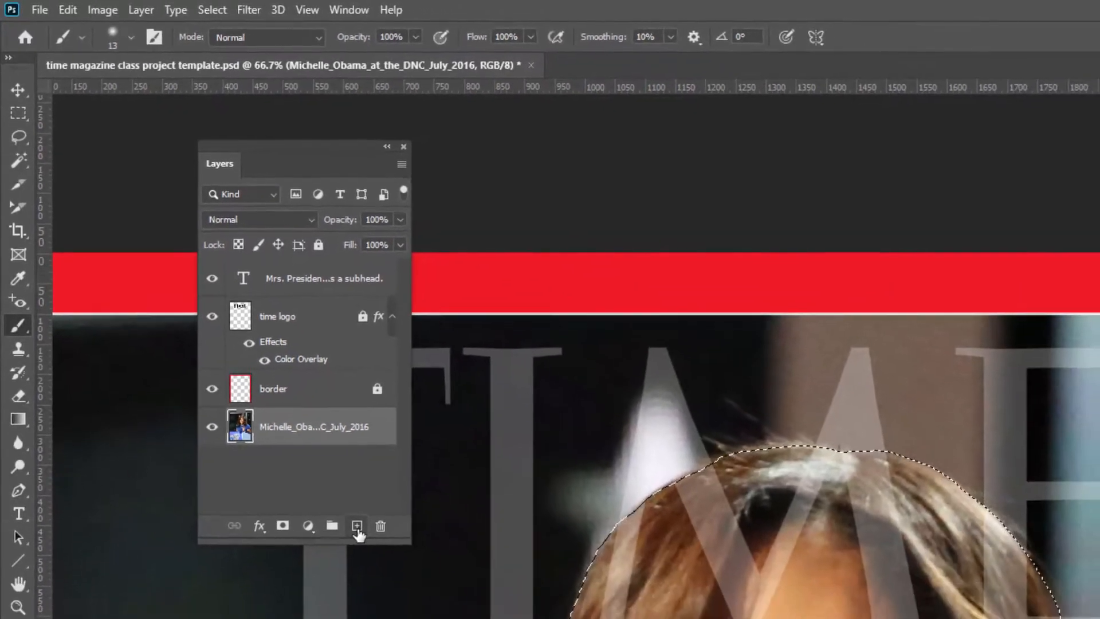
click(412, 607)
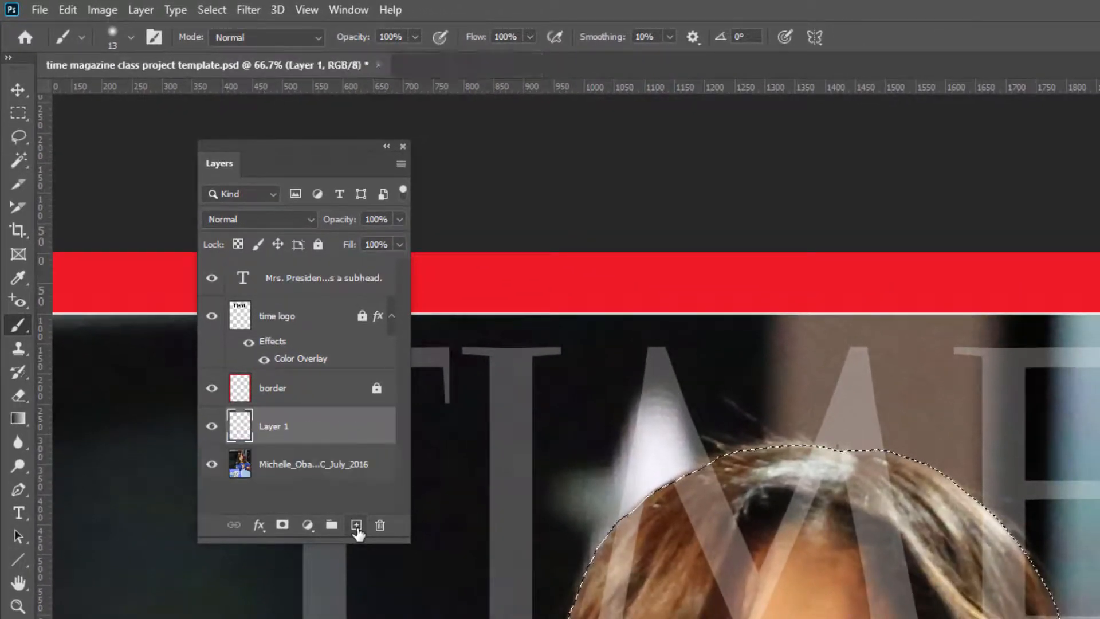
double_click(269, 431)
text(piece)
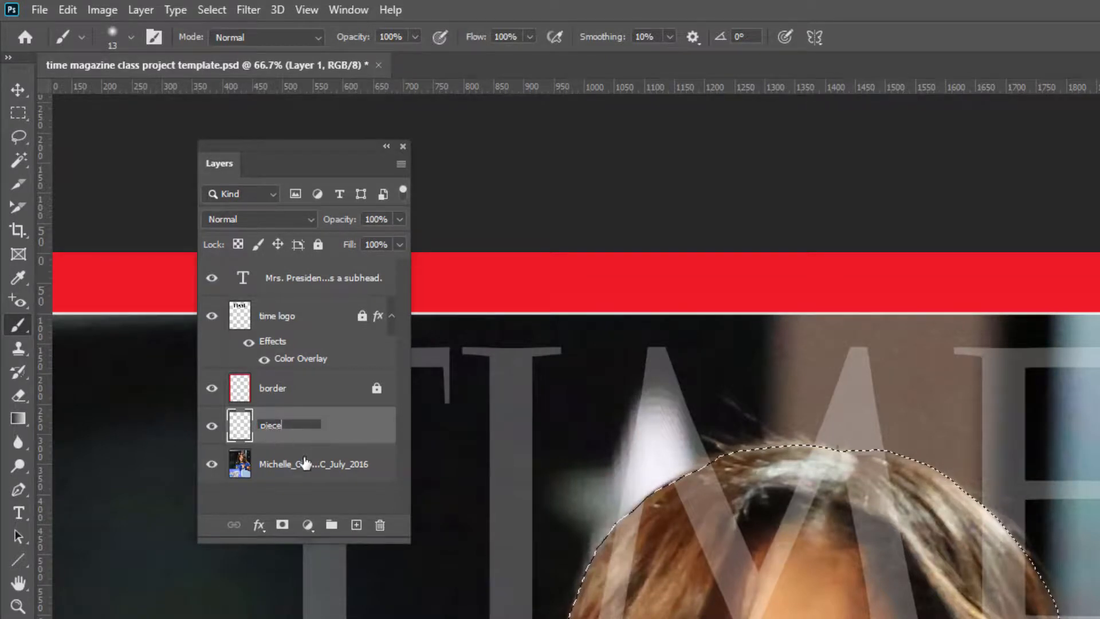
click(301, 496)
Step: Paste the copied hair in place onto the piece layer
click(239, 429)
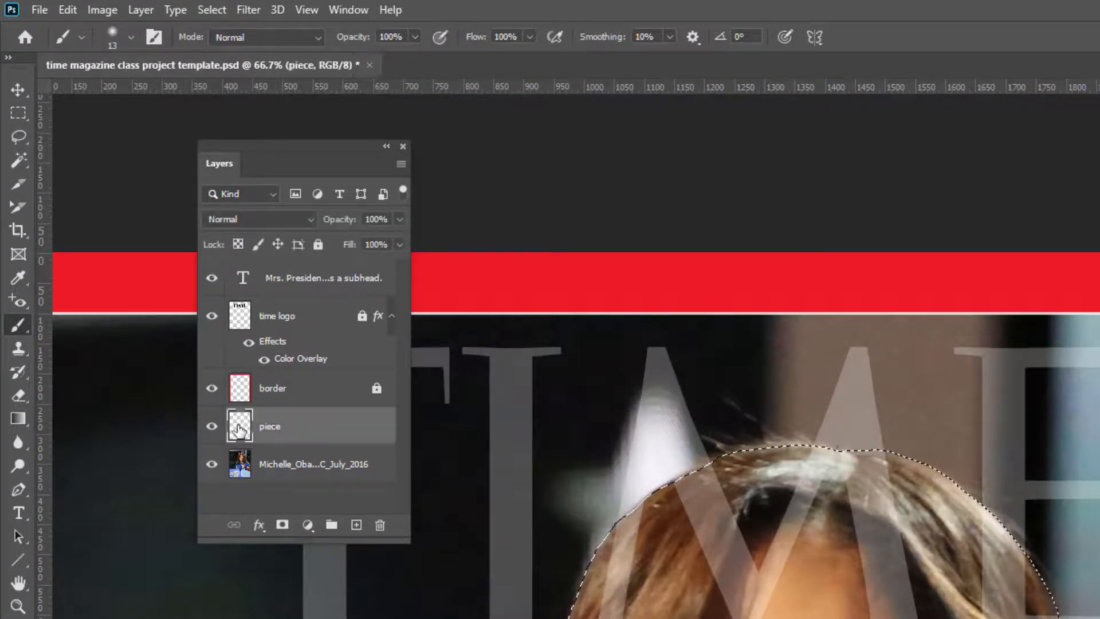
click(67, 10)
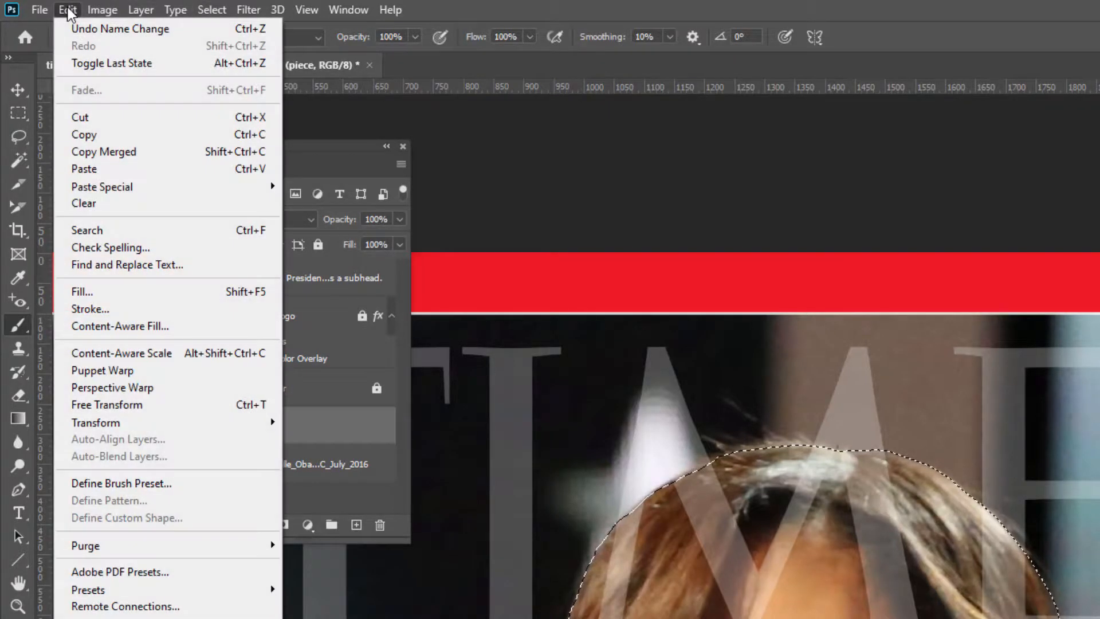
mouse_move(120, 183)
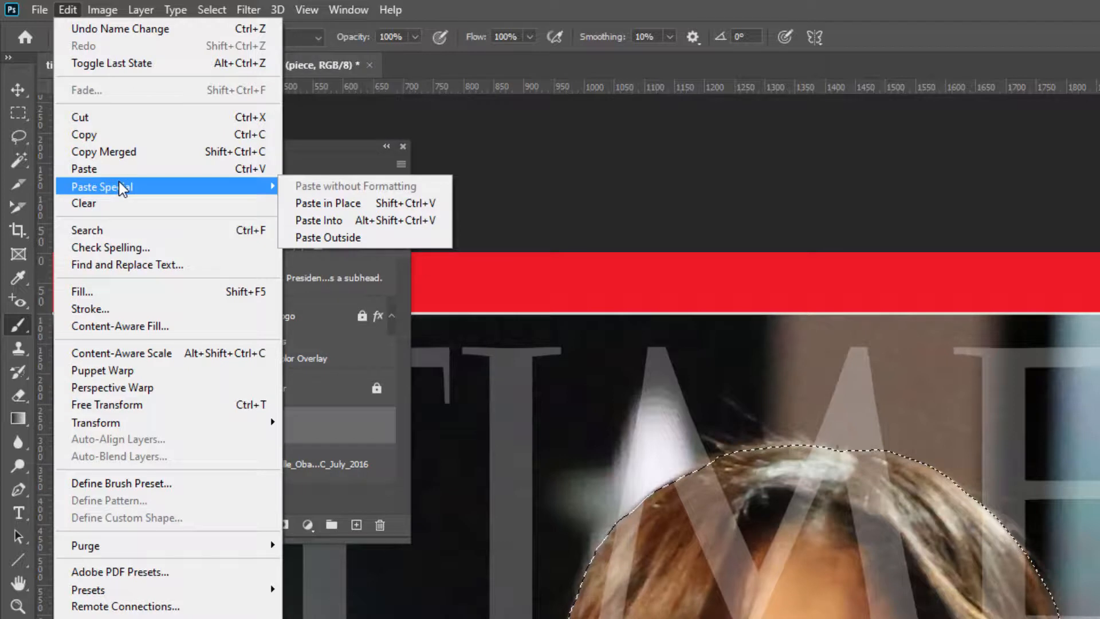
click(314, 201)
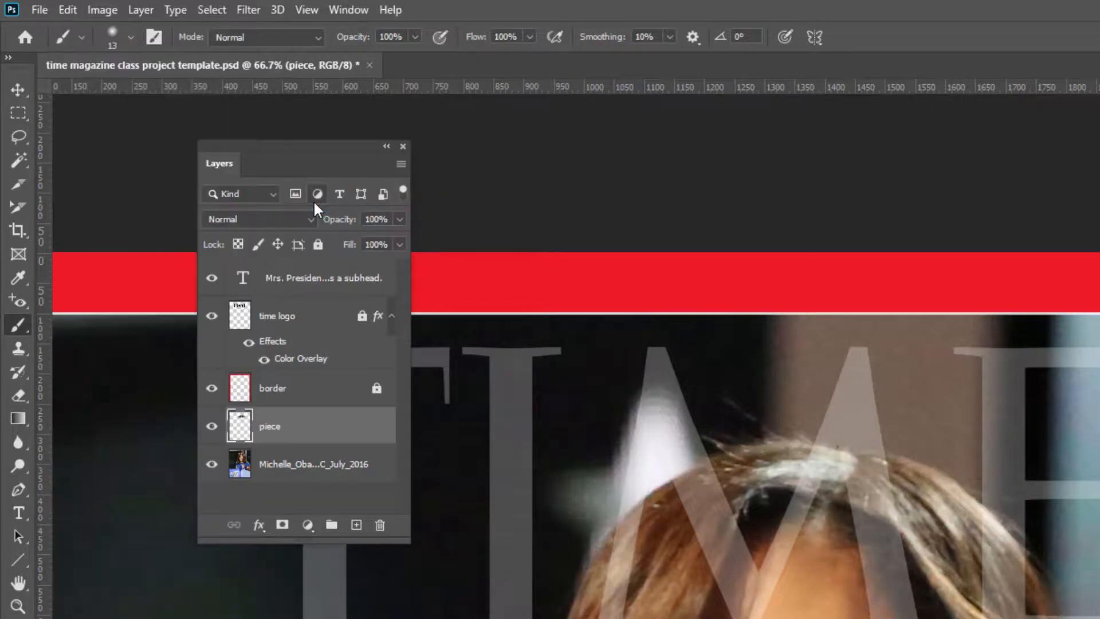
Step: Move the piece layer above the time logo layer in the layer stack
click(212, 465)
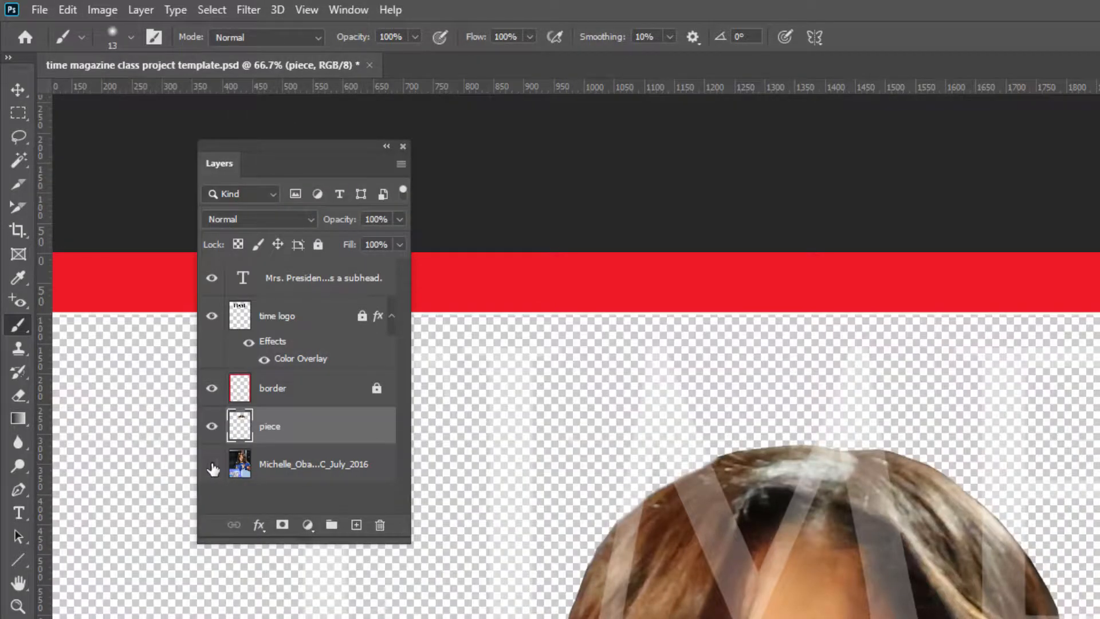
click(212, 465)
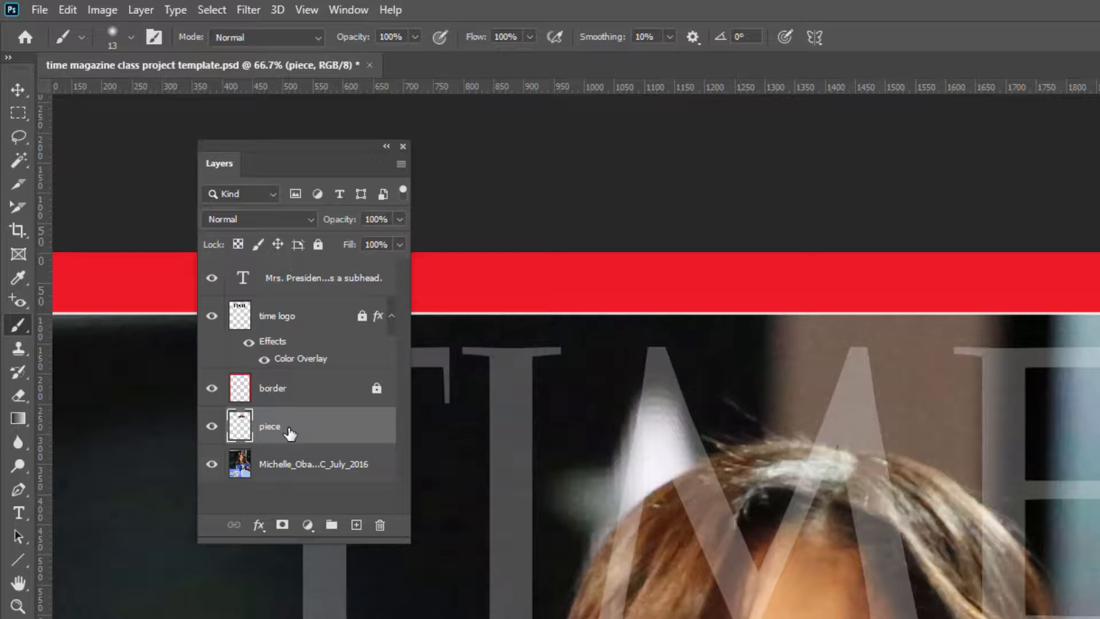
drag(290, 434, 285, 316)
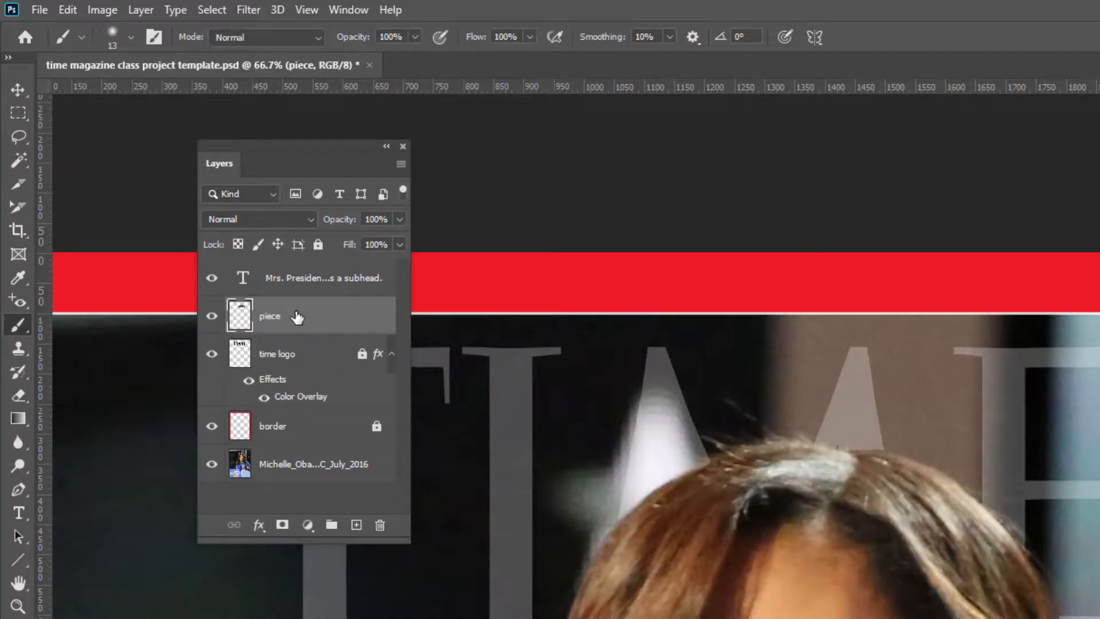
Step: Compare the logo area with the piece layer hidden and shown at a wider view
key(ctrl+minus)
key(ctrl+minus)
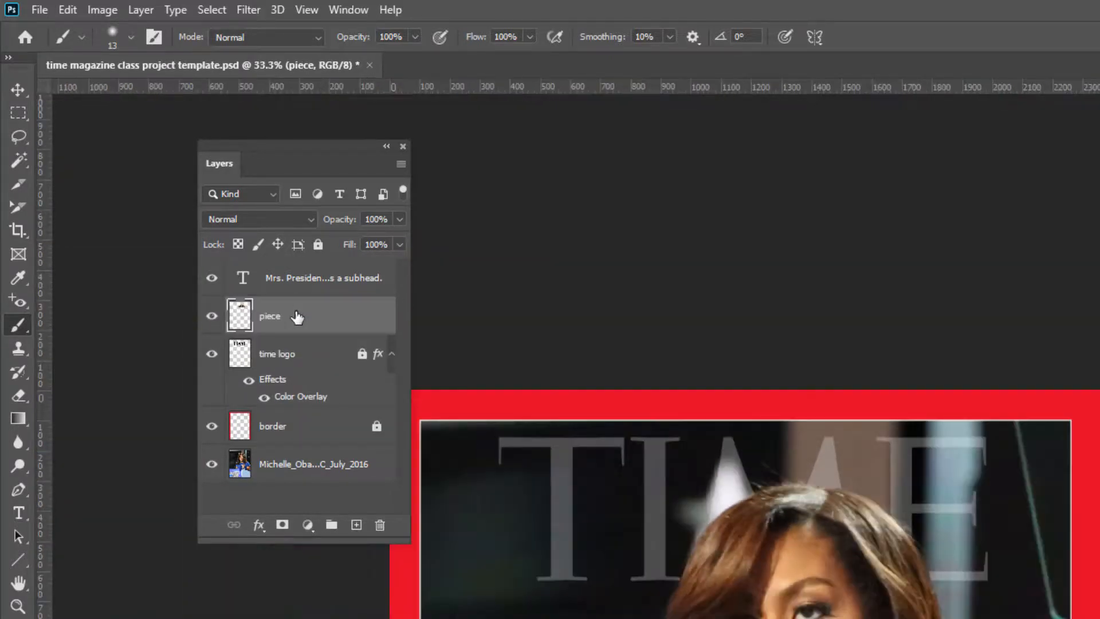
drag(653, 532, 652, 324)
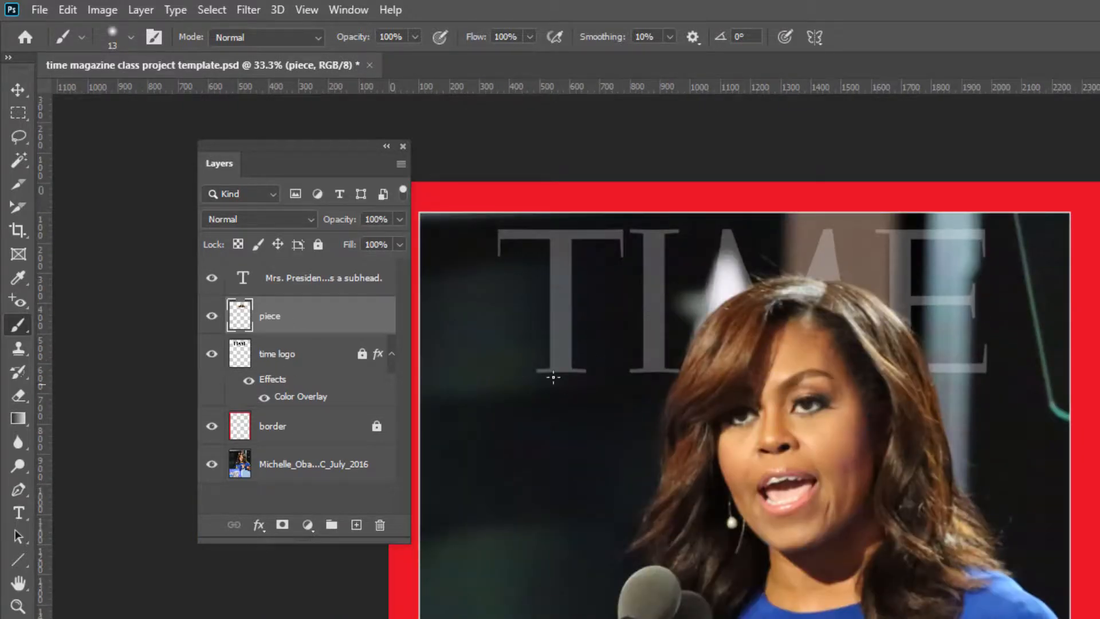
key(ctrl+plus)
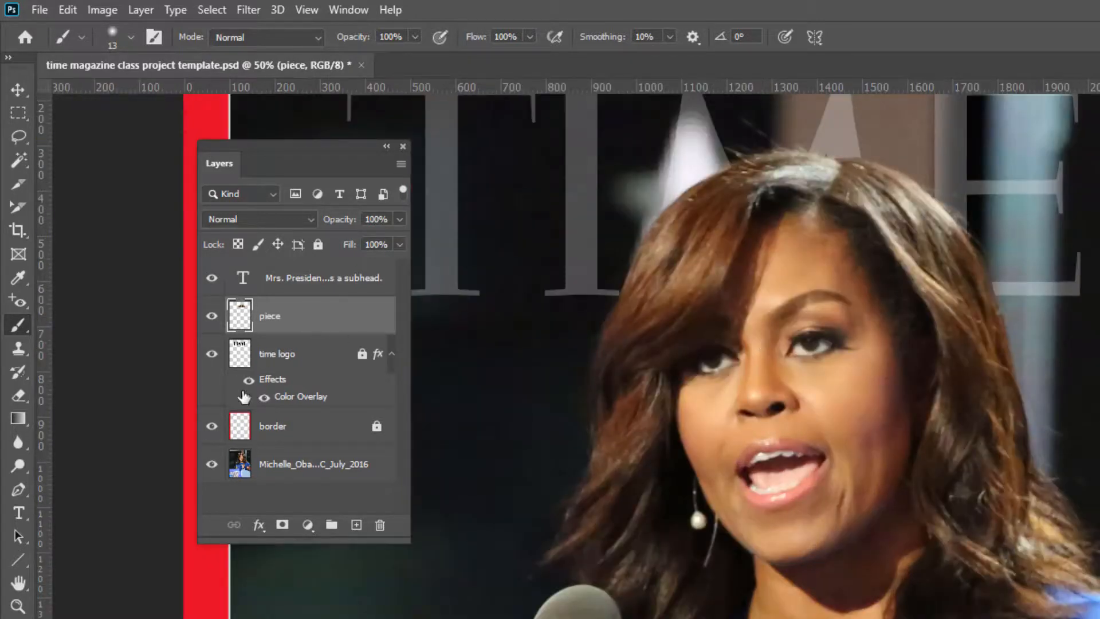
click(212, 316)
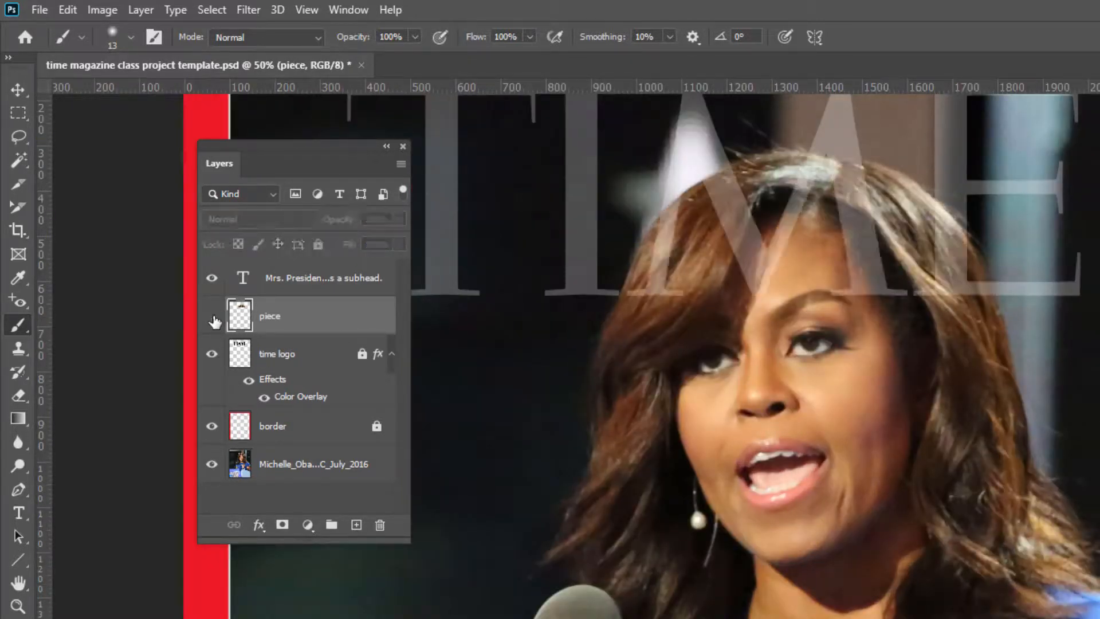
click(213, 317)
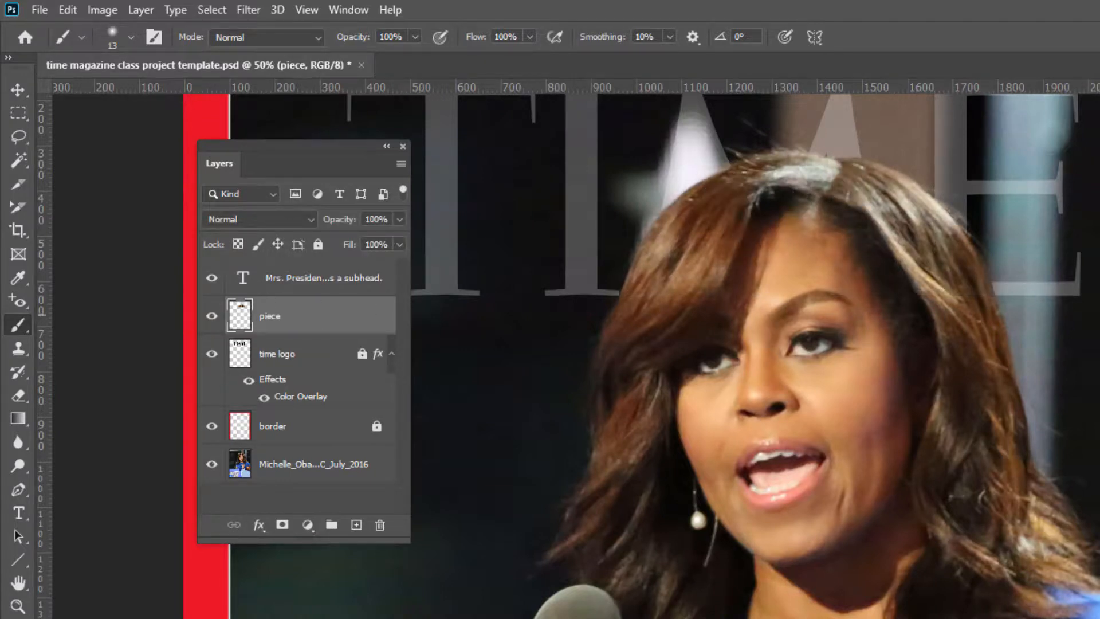
drag(899, 339, 982, 525)
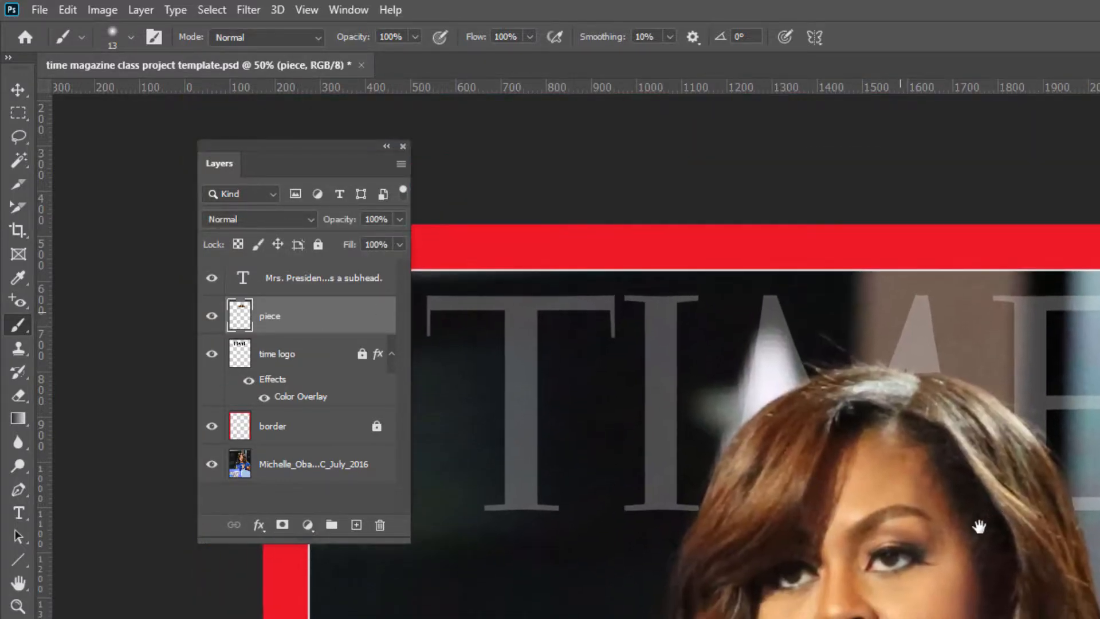
Step: Unlock the time logo layer and set its opacity to 100%
click(333, 359)
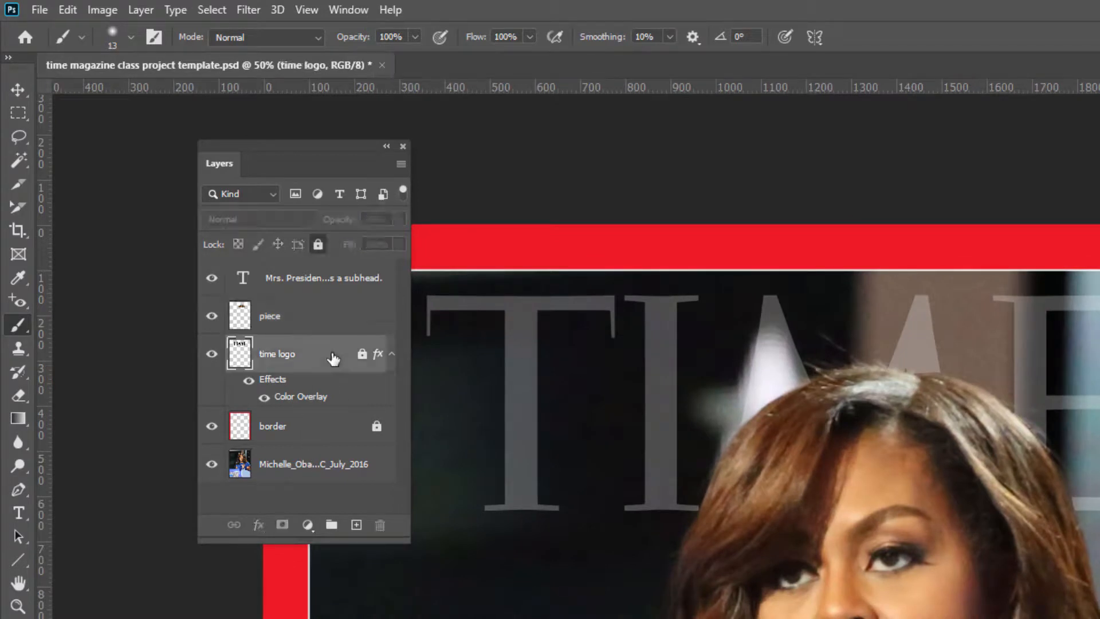
click(363, 355)
click(399, 219)
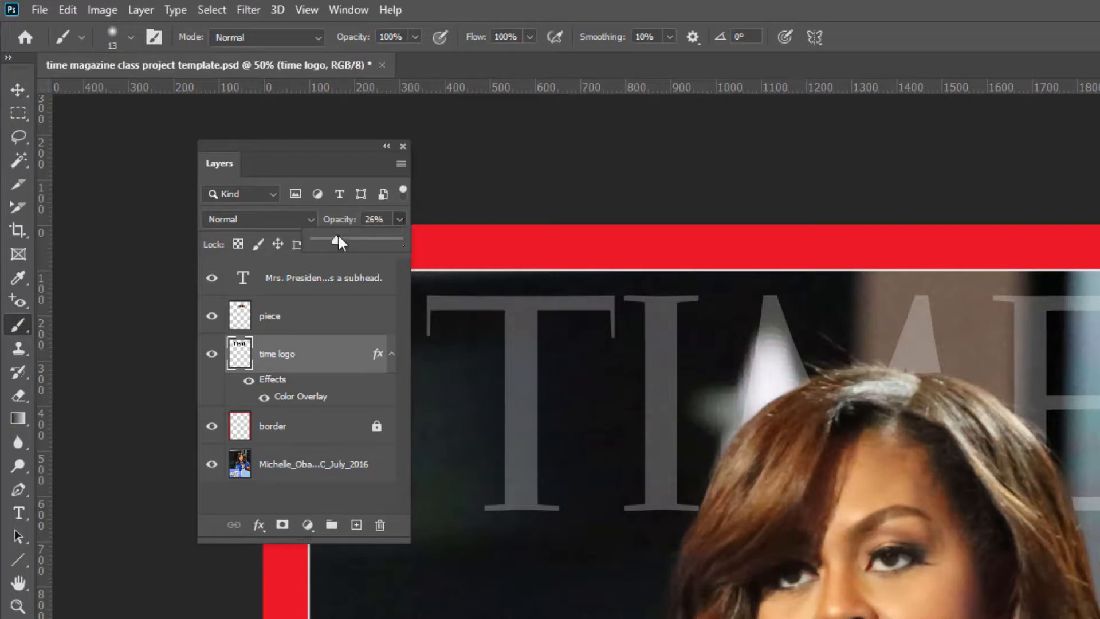
drag(336, 238, 453, 238)
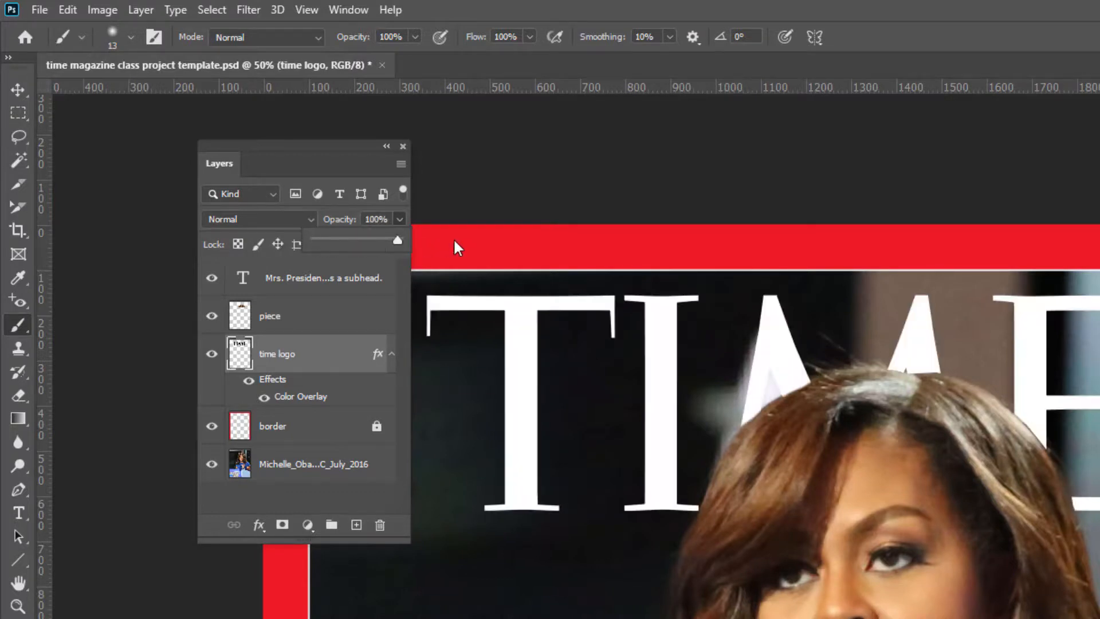
key(ctrl+minus)
key(ctrl+minus)
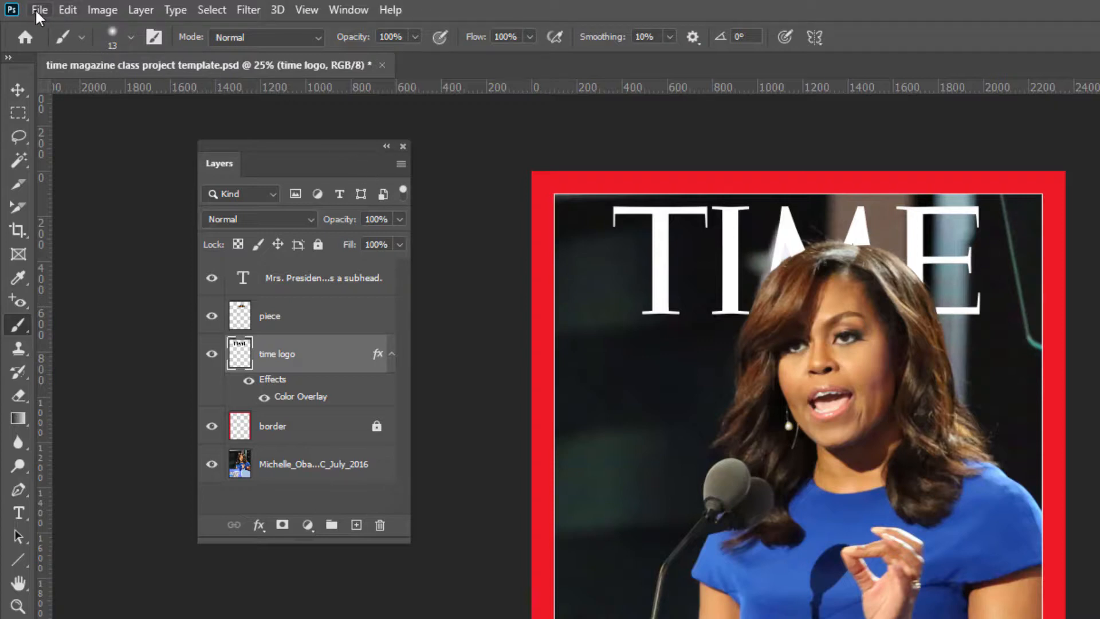
click(103, 11)
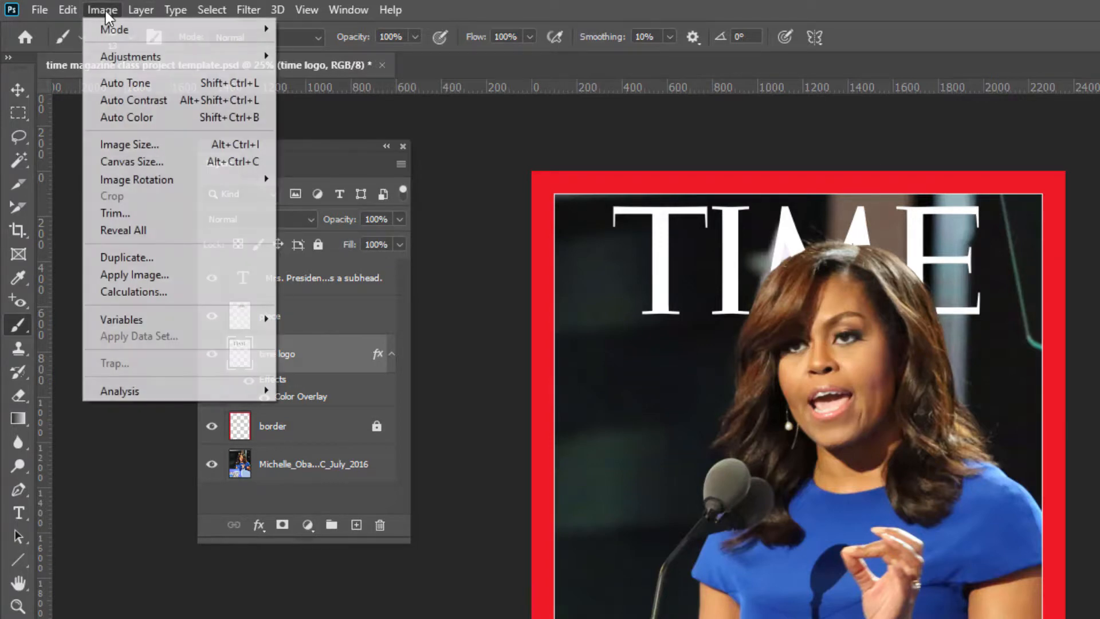
mouse_move(113, 31)
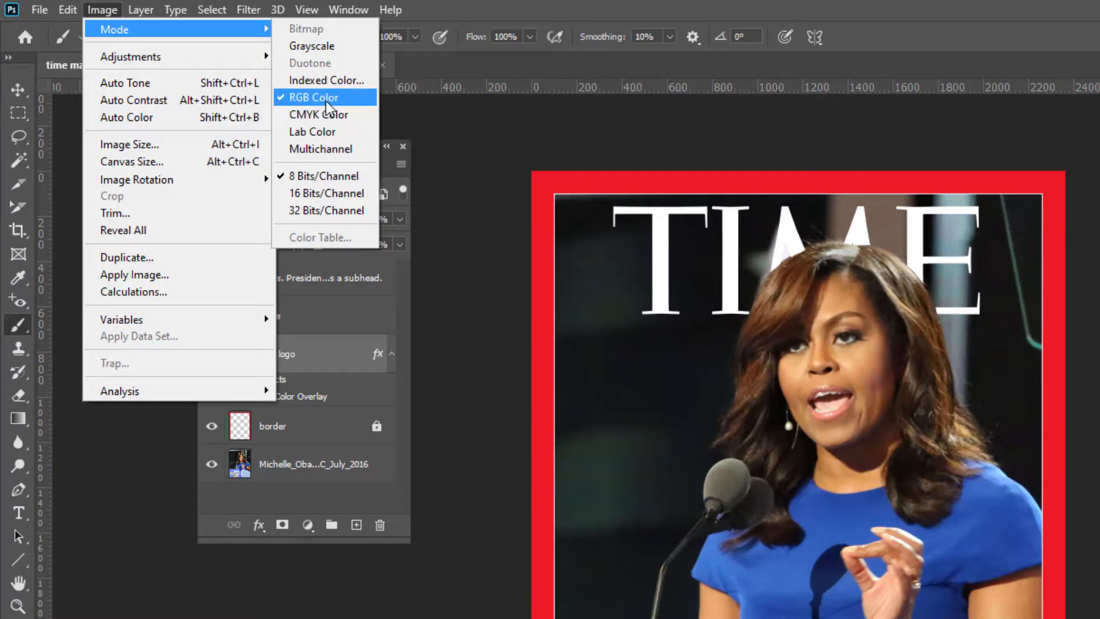
click(474, 136)
click(41, 12)
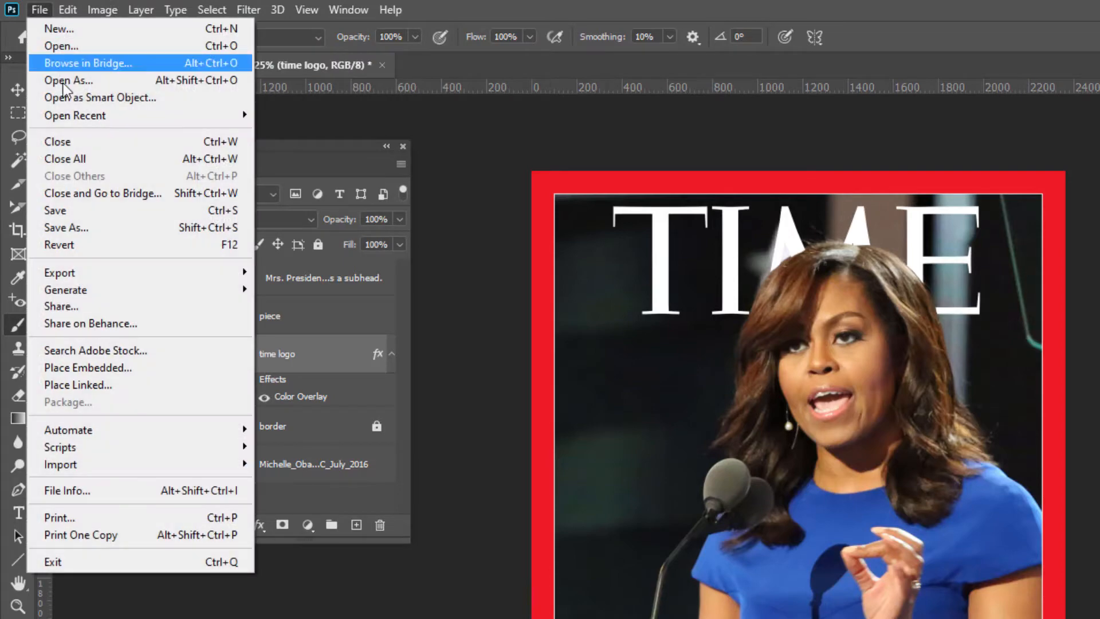
click(72, 228)
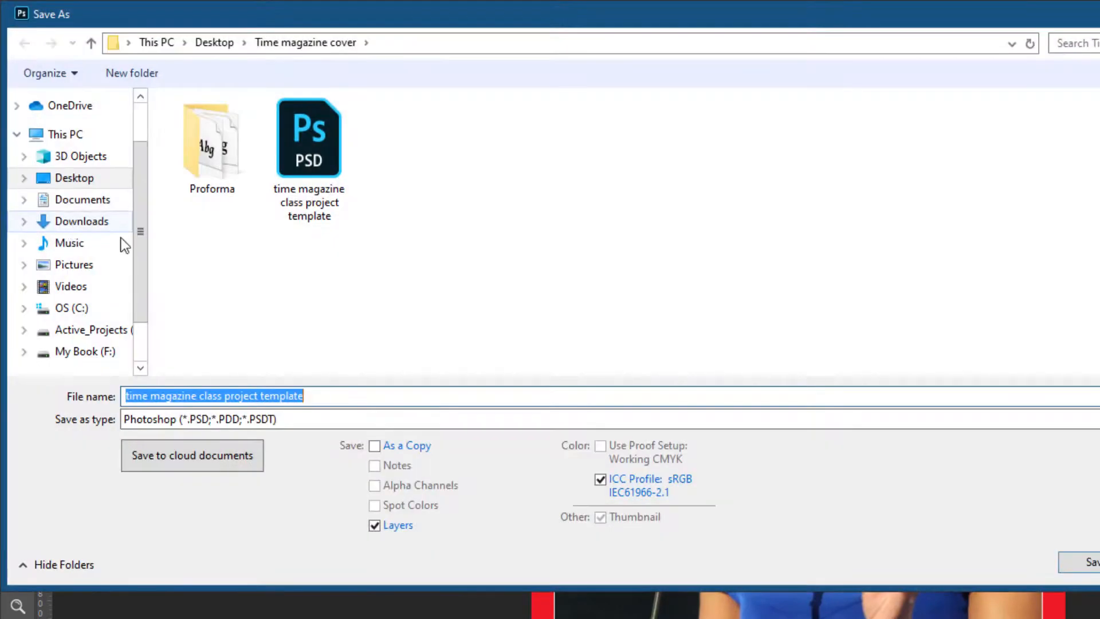
click(262, 418)
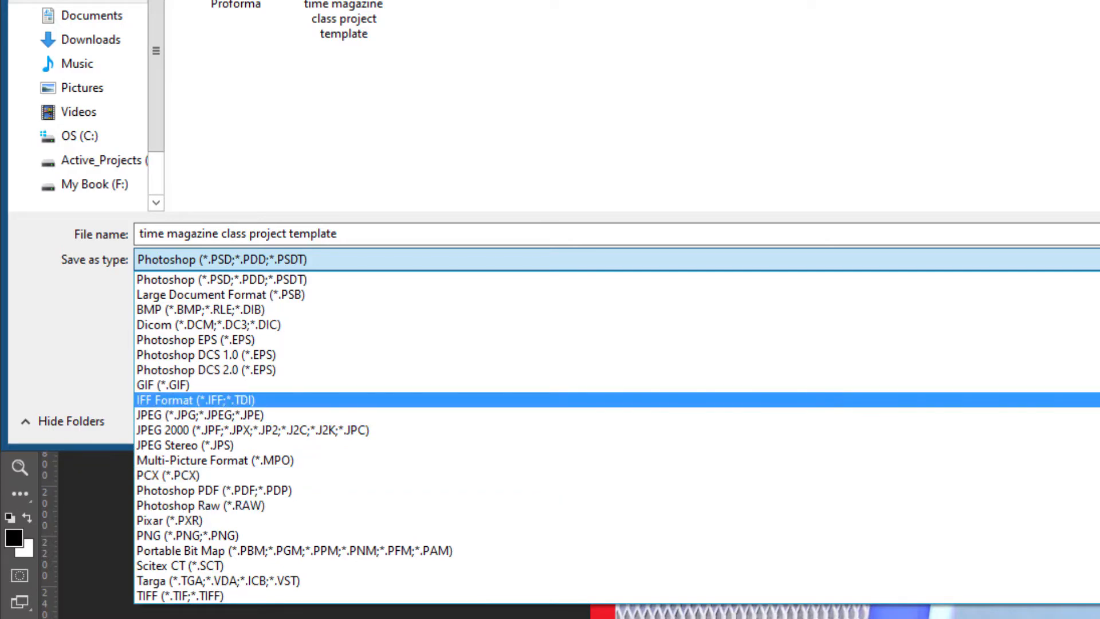
key(Escape)
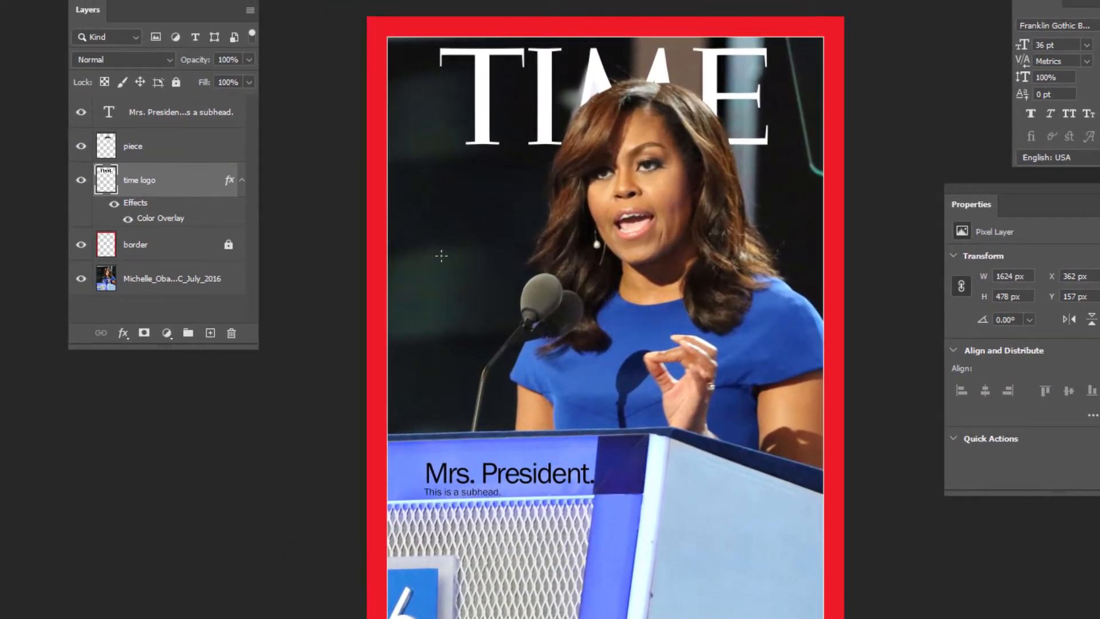
Step: Check the cover by hiding and showing the time logo and piece layers in turn
click(82, 181)
click(81, 181)
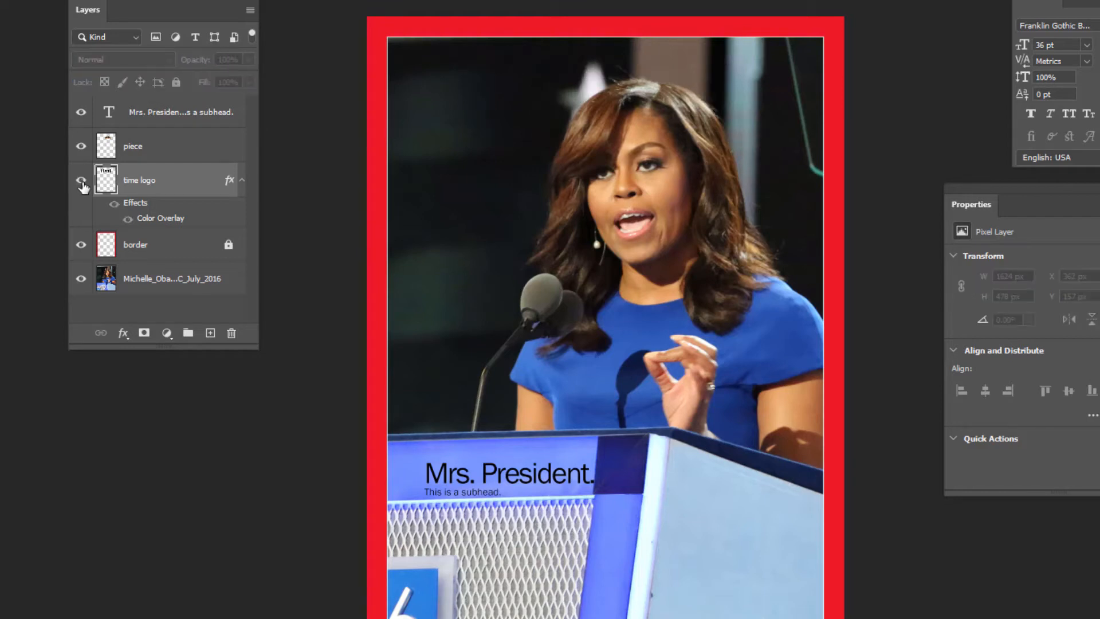
click(80, 148)
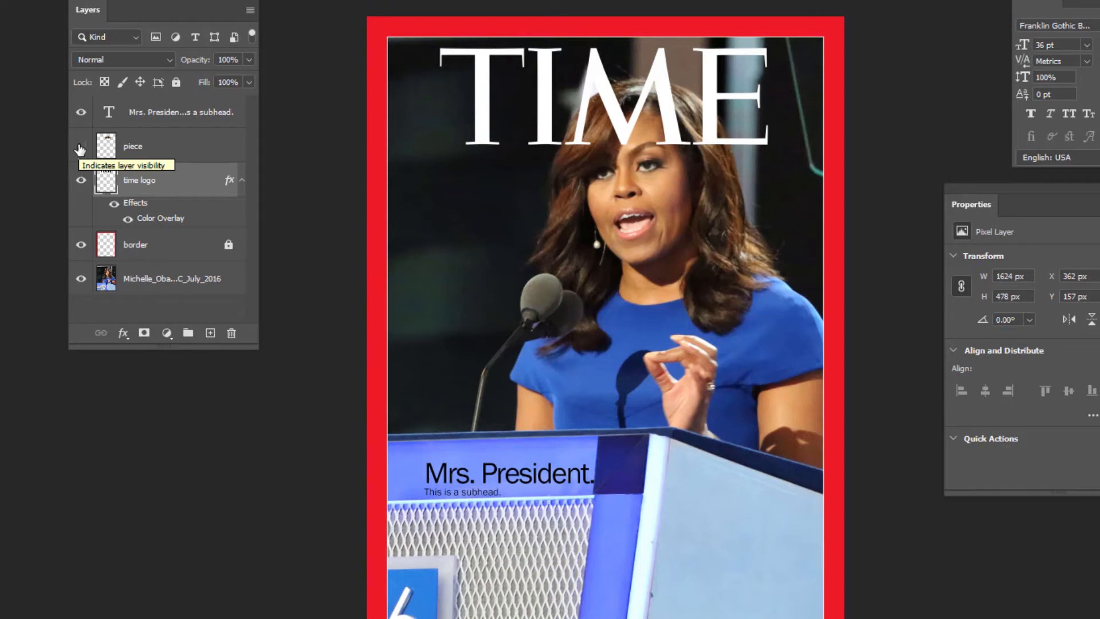
click(80, 149)
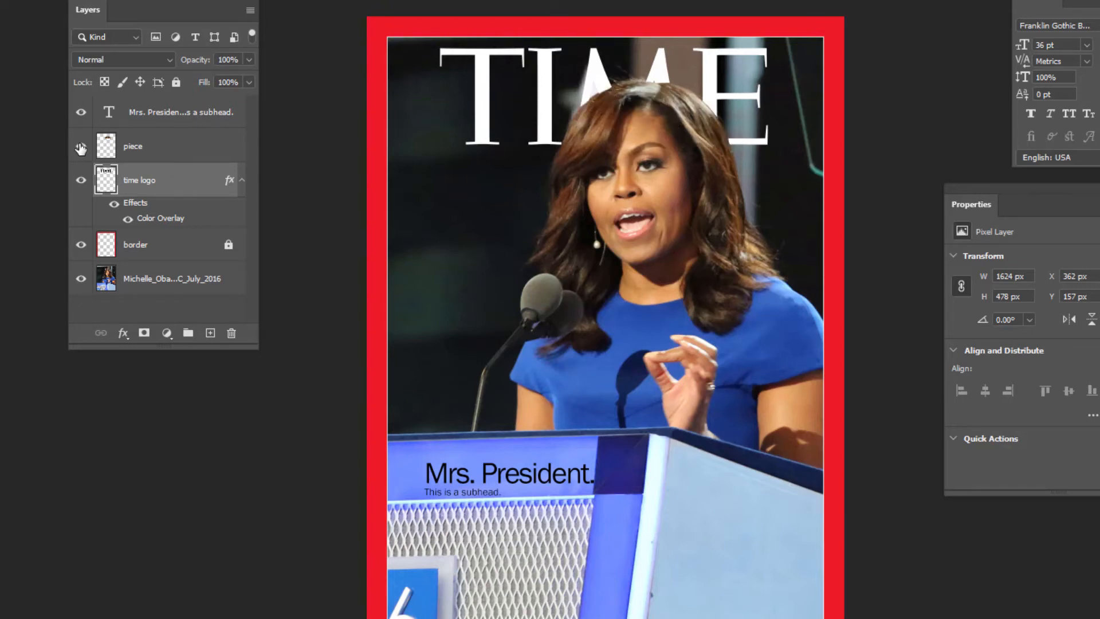